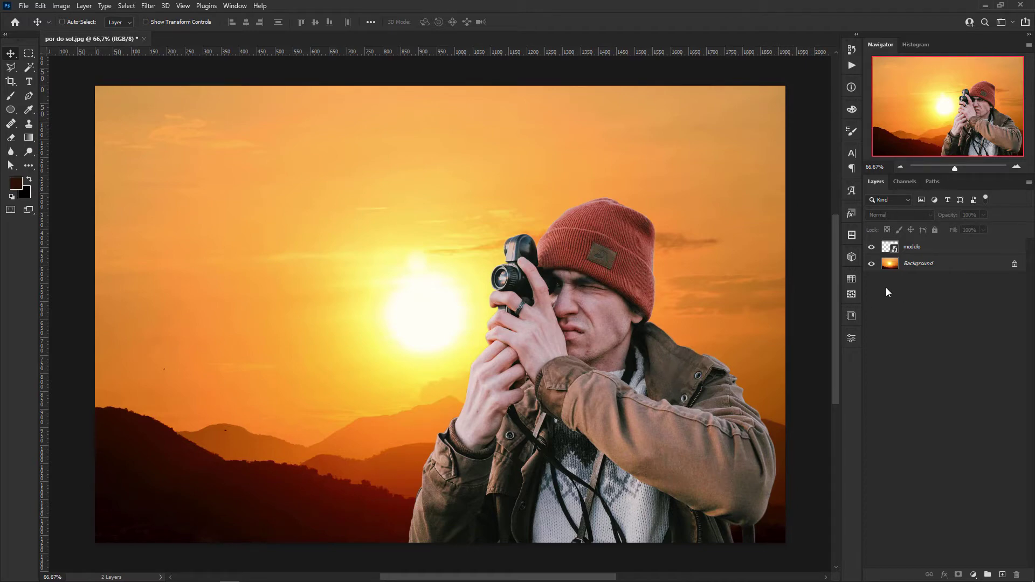
Step: Toggle the visibility of the Background and modelo layers to inspect the elements of the composition
{"action": "left_click", "coordinate": [872, 264]}
{"action": "left_click", "coordinate": [872, 264]}
{"action": "left_click", "coordinate": [871, 248]}
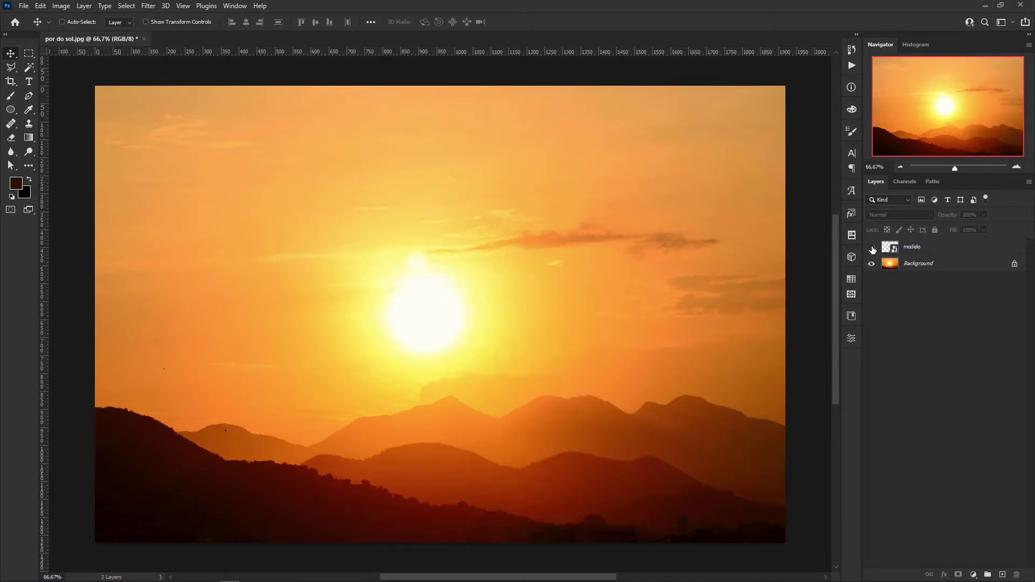
{"action": "left_click", "coordinate": [872, 248]}
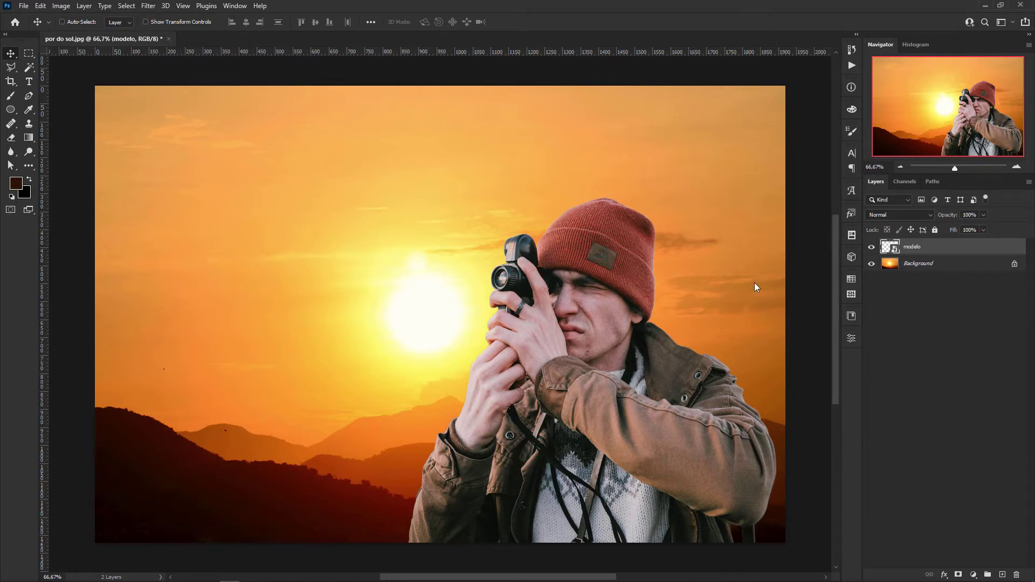
{"action": "left_click", "coordinate": [60, 6]}
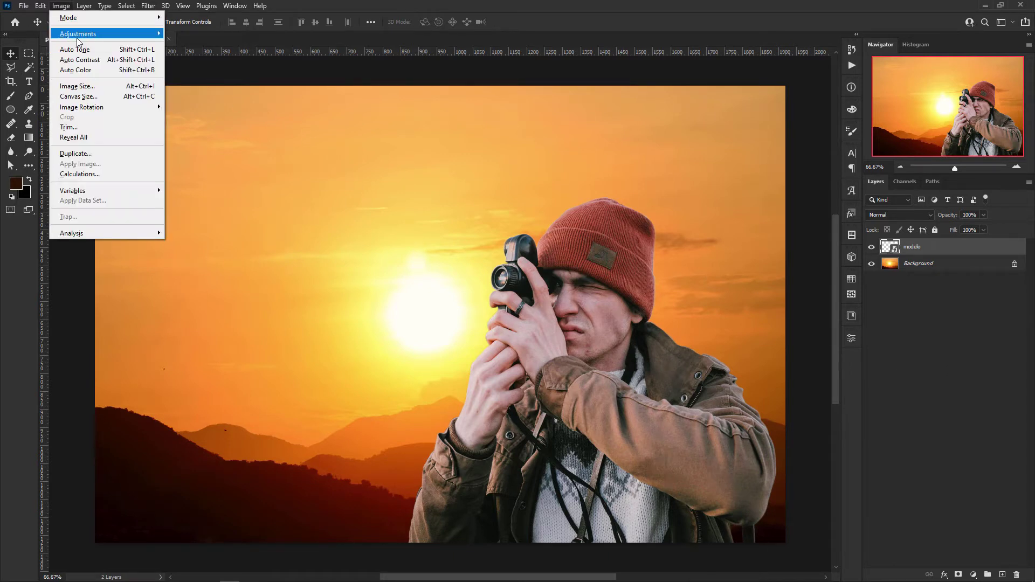
{"action": "mouse_move", "coordinate": [78, 41]}
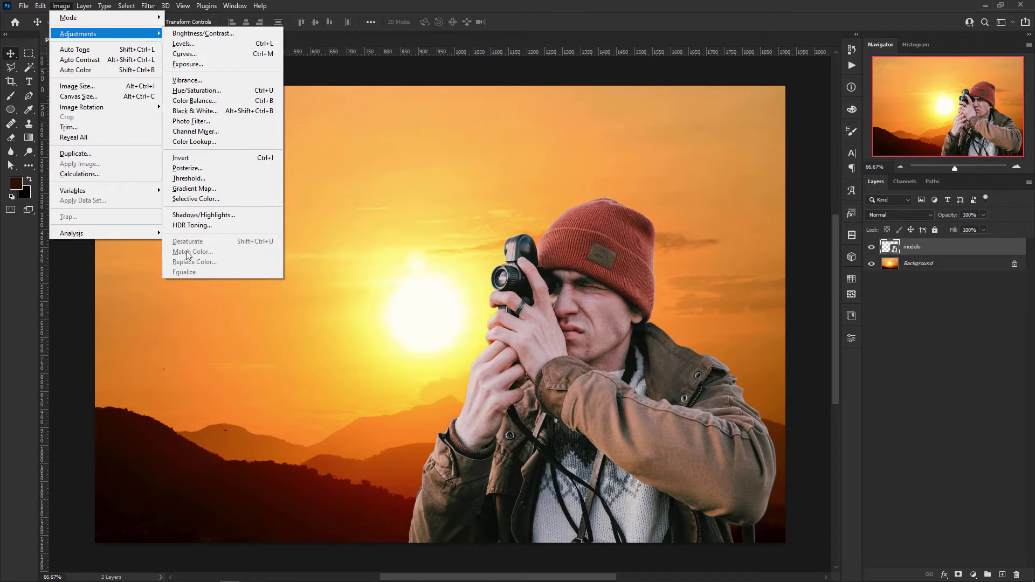
Step: Duplicate the modelo layer and rasterize the copy
{"action": "left_click", "coordinate": [948, 245]}
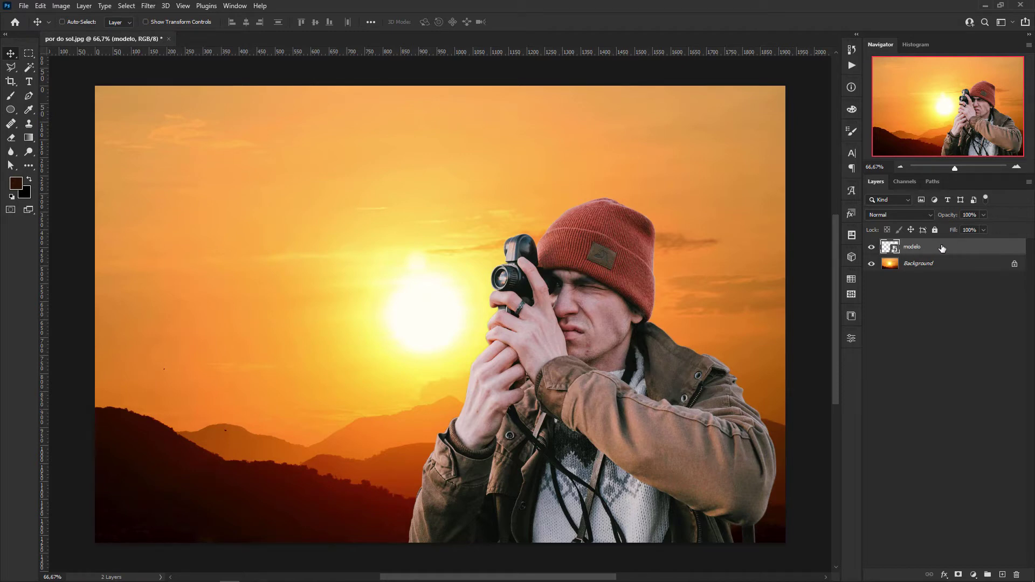
{"action": "key", "text": "ctrl"}
{"action": "key", "text": "ctrl+j"}
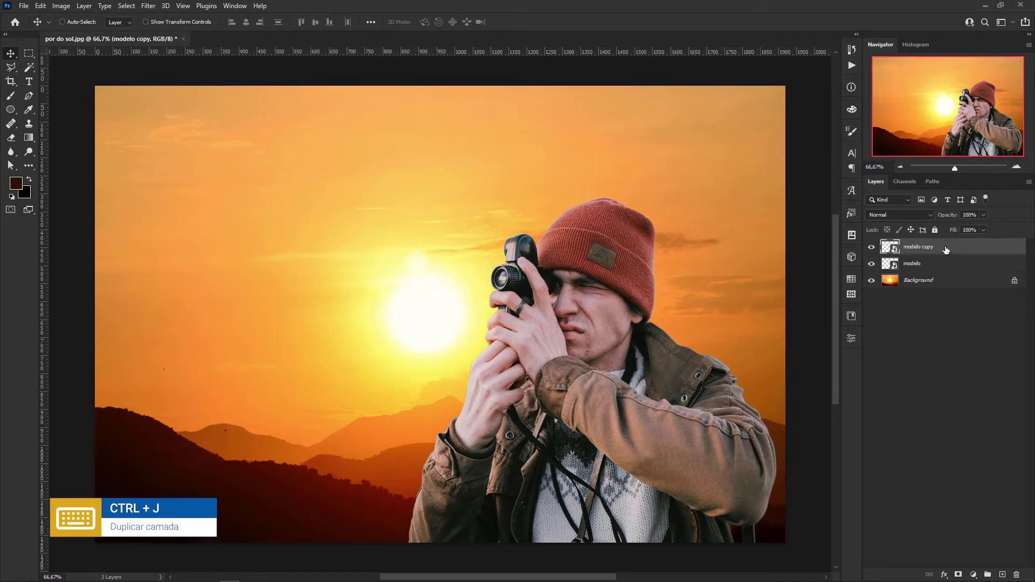
{"action": "right_click", "coordinate": [946, 249]}
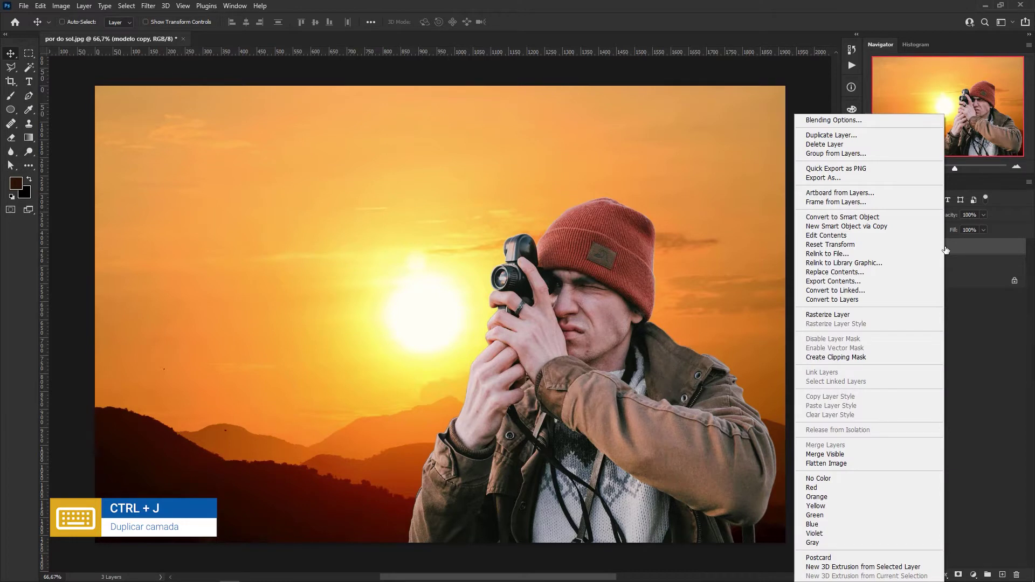
{"action": "left_click", "coordinate": [854, 315]}
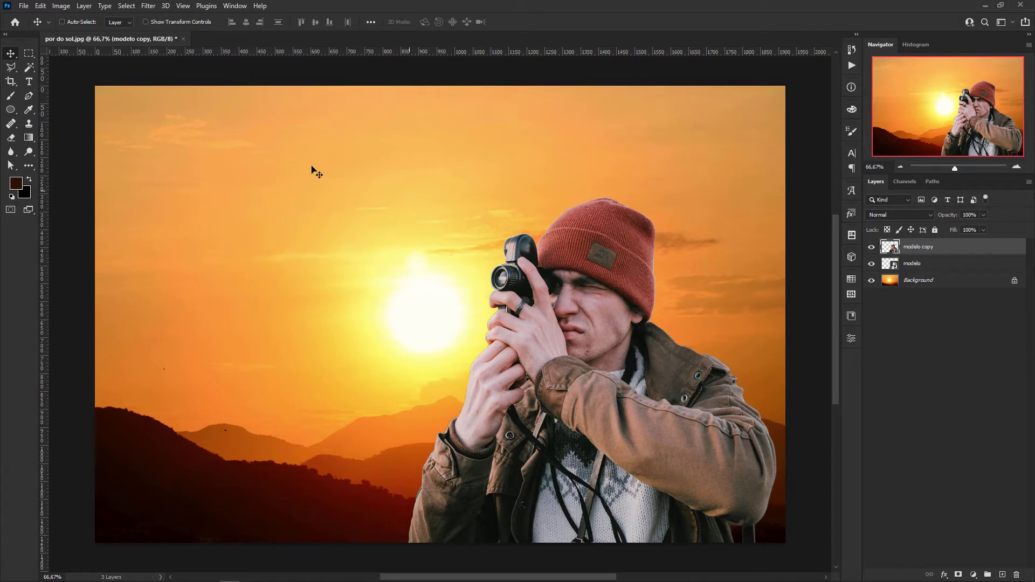
Step: Start a Match Color adjustment on the modelo copy layer, using por do sol.jpg as source and its Background layer as reference
{"action": "left_click", "coordinate": [61, 7]}
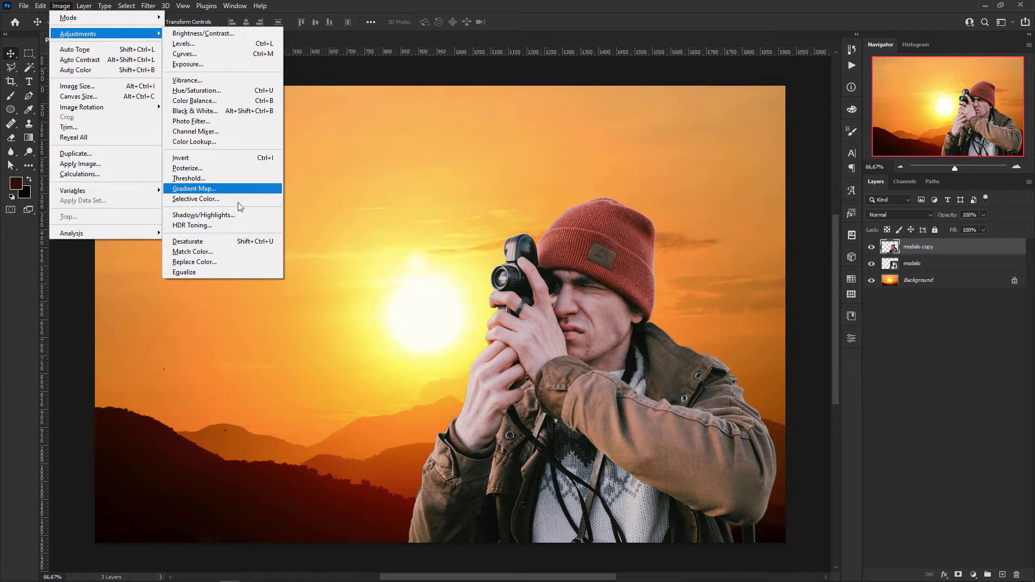
{"action": "left_click", "coordinate": [225, 253]}
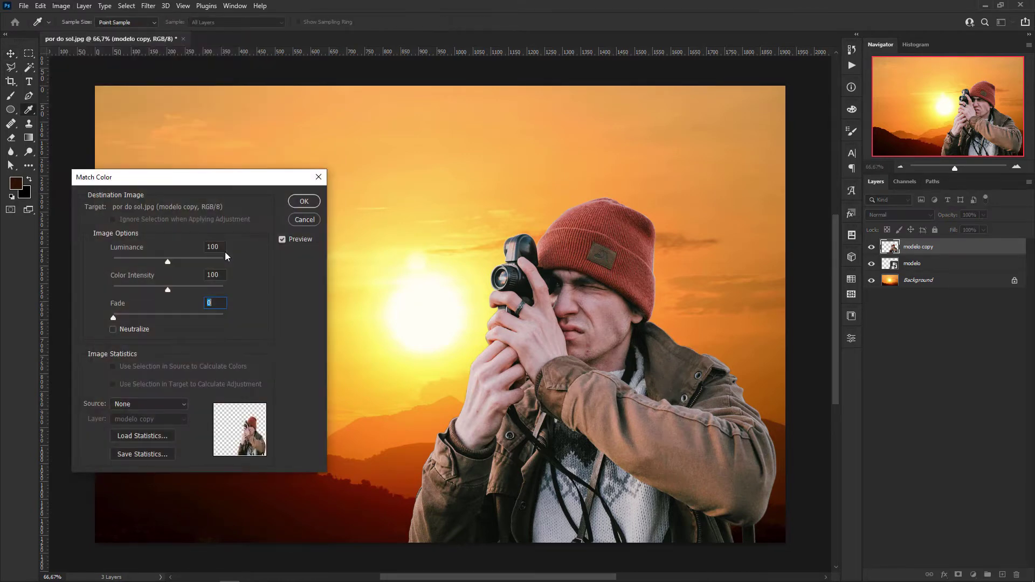
{"action": "left_click_drag", "start_coordinate": [226, 183], "coordinate": [308, 127]}
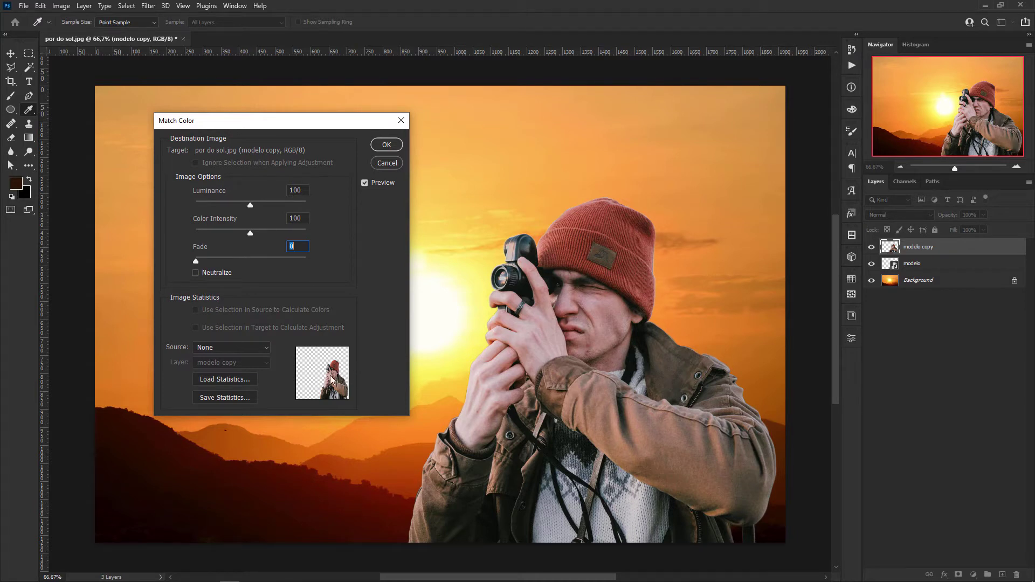
{"action": "left_click", "coordinate": [209, 348]}
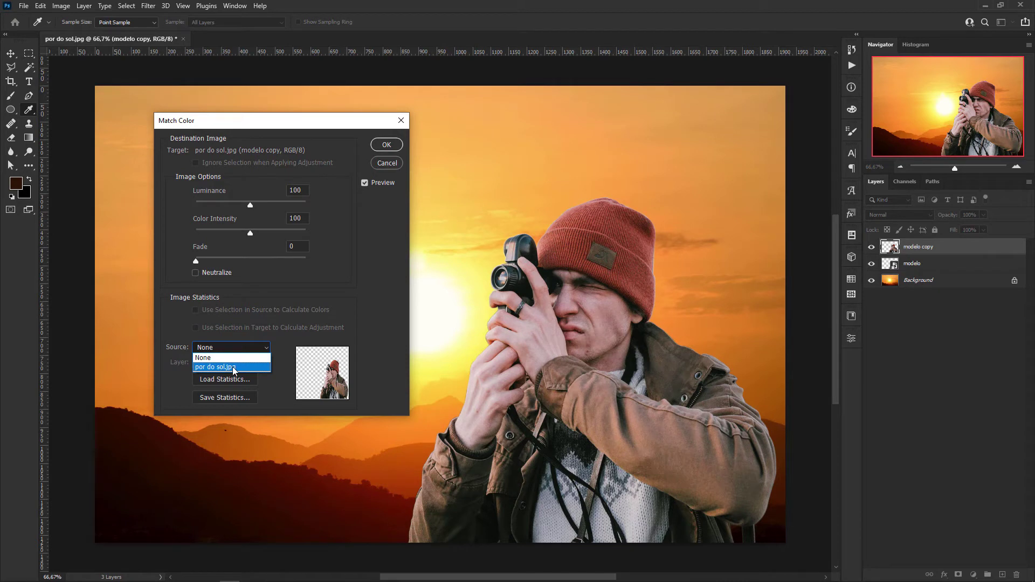
{"action": "left_click", "coordinate": [232, 367]}
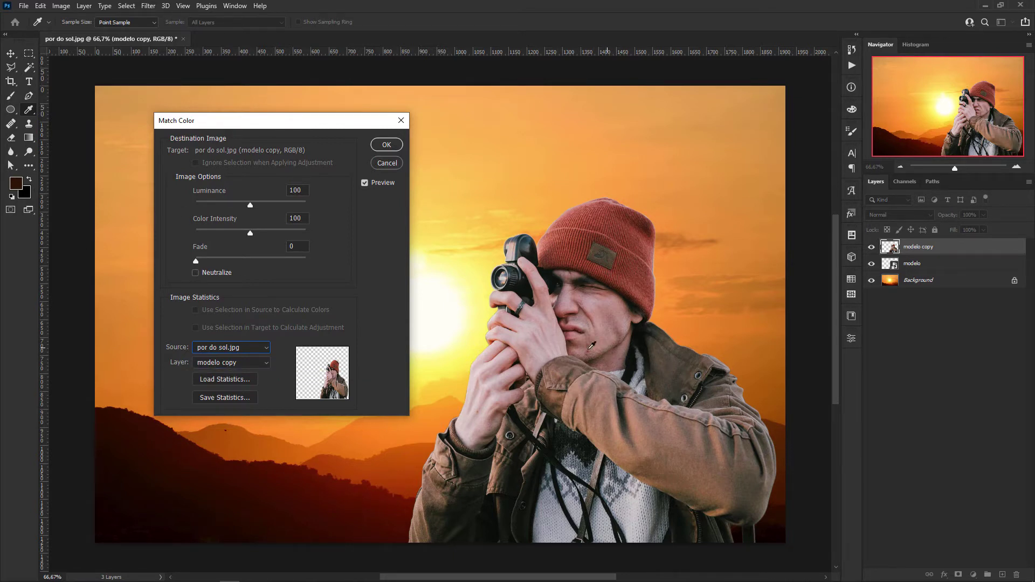
{"action": "left_click", "coordinate": [230, 363]}
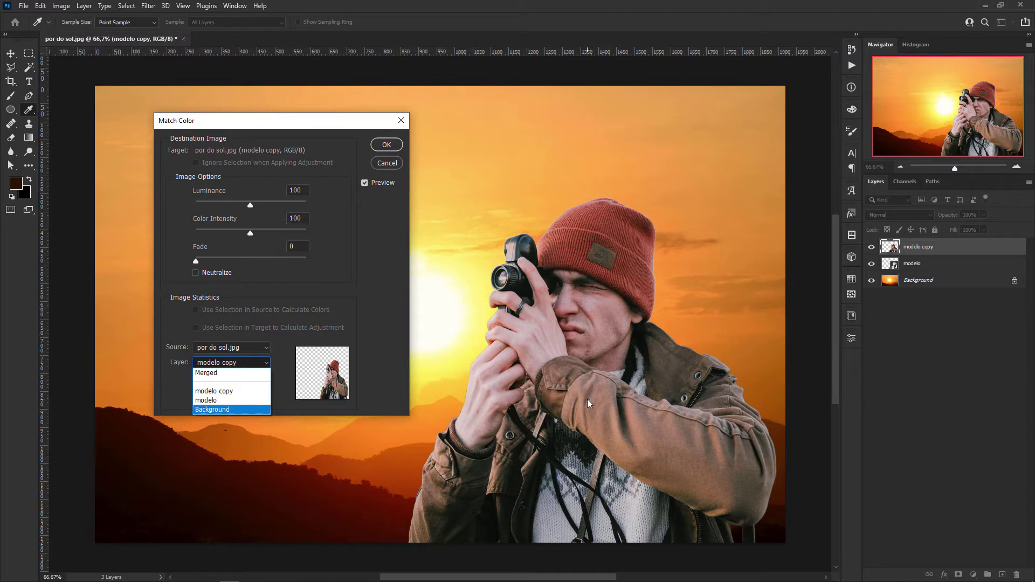
{"action": "left_click", "coordinate": [235, 410]}
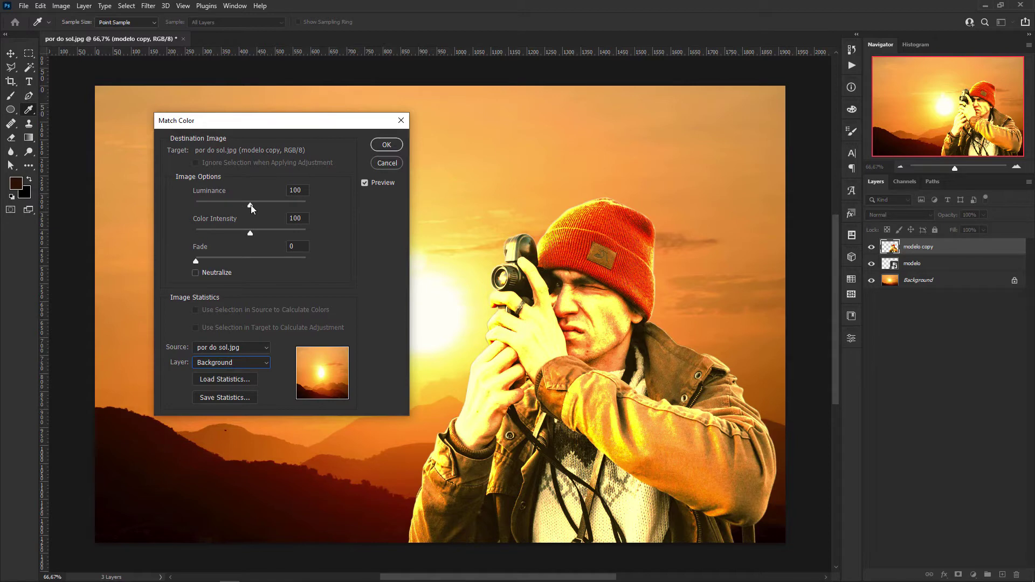
Step: Try different Luminance and Color Intensity values for the color match, and return both to 100
{"action": "mouse_move", "coordinate": [251, 207]}
{"action": "left_mouse_down"}
{"action": "mouse_move", "coordinate": [203, 204]}
{"action": "mouse_move", "coordinate": [267, 203]}
{"action": "left_mouse_up"}
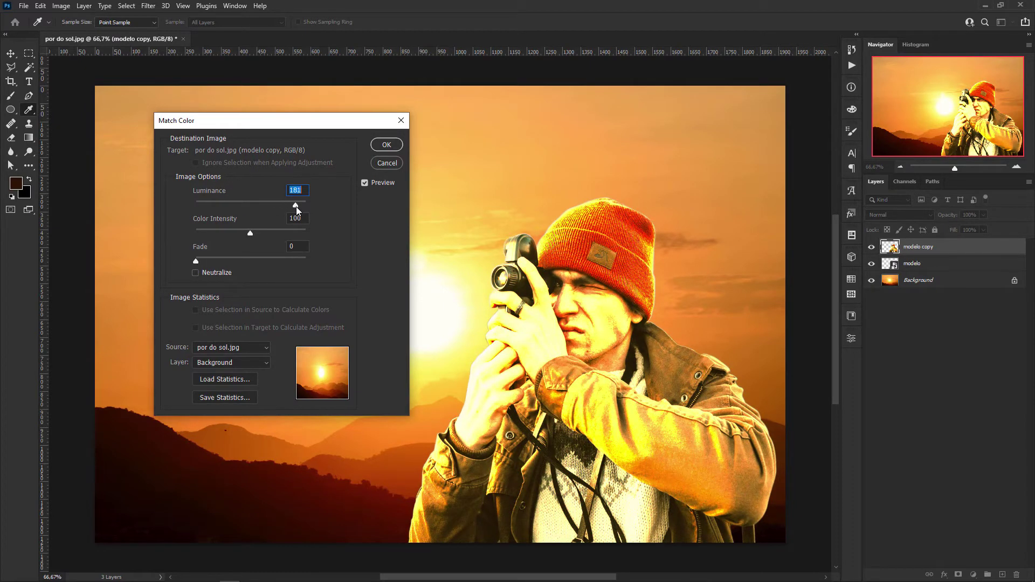
{"action": "type", "text": "100"}
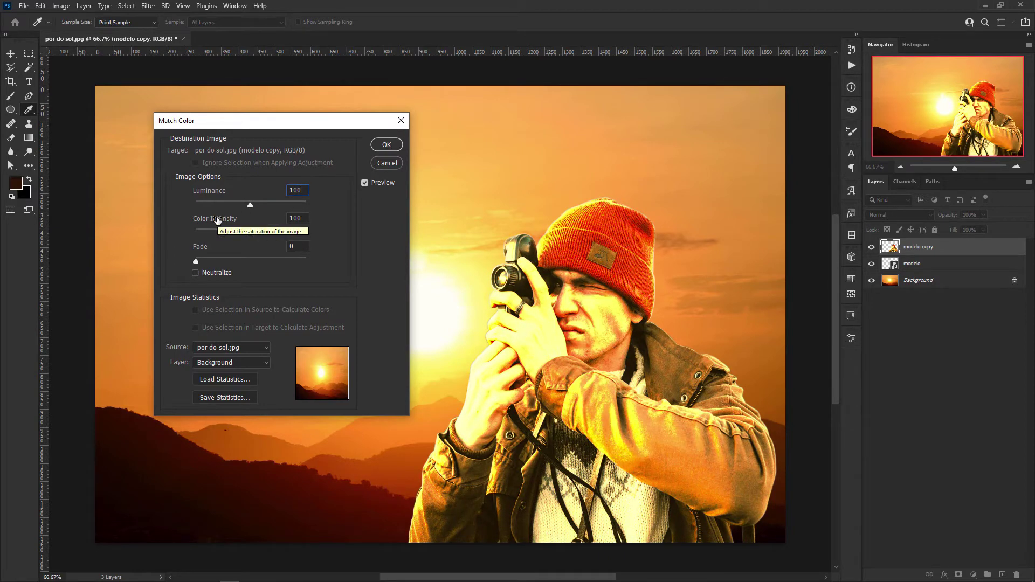
{"action": "left_click", "coordinate": [224, 232]}
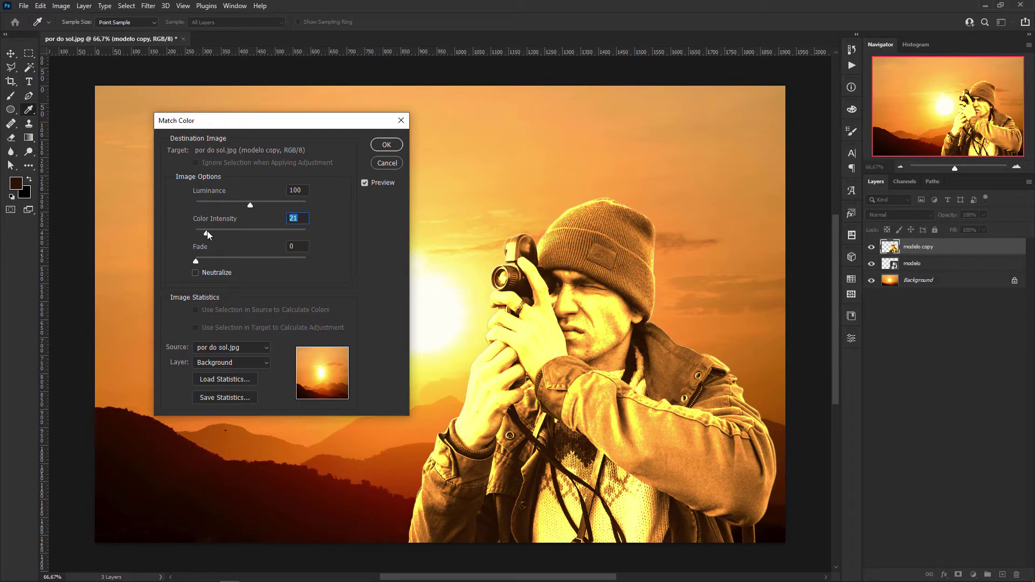
{"action": "left_click", "coordinate": [251, 232]}
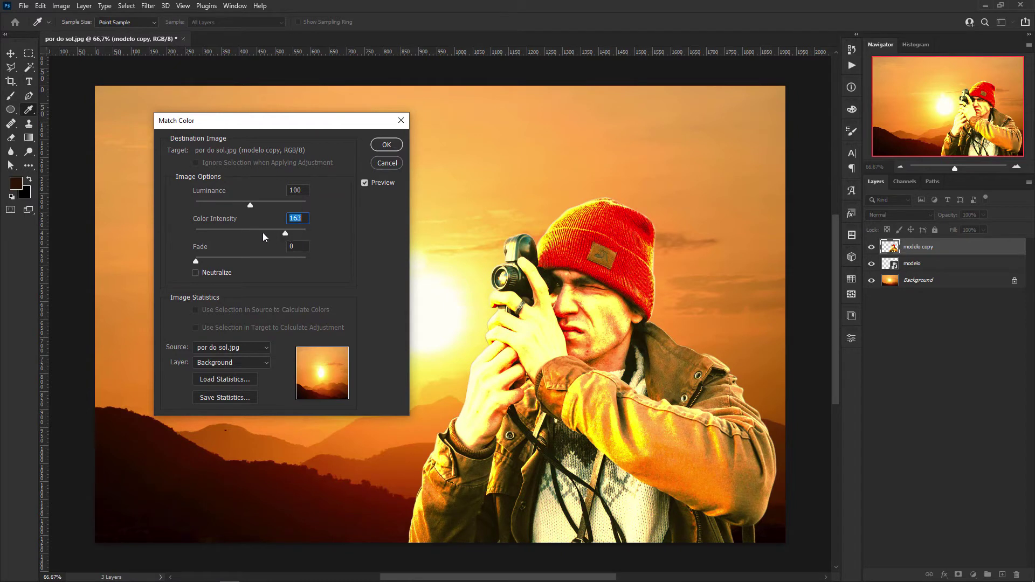
{"action": "left_click", "coordinate": [246, 231]}
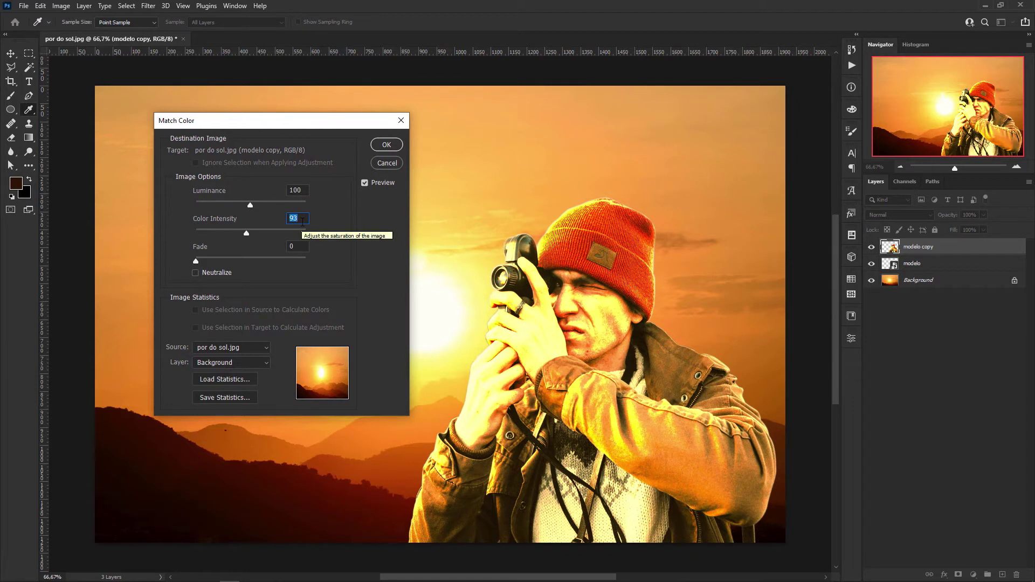
{"action": "type", "text": "100"}
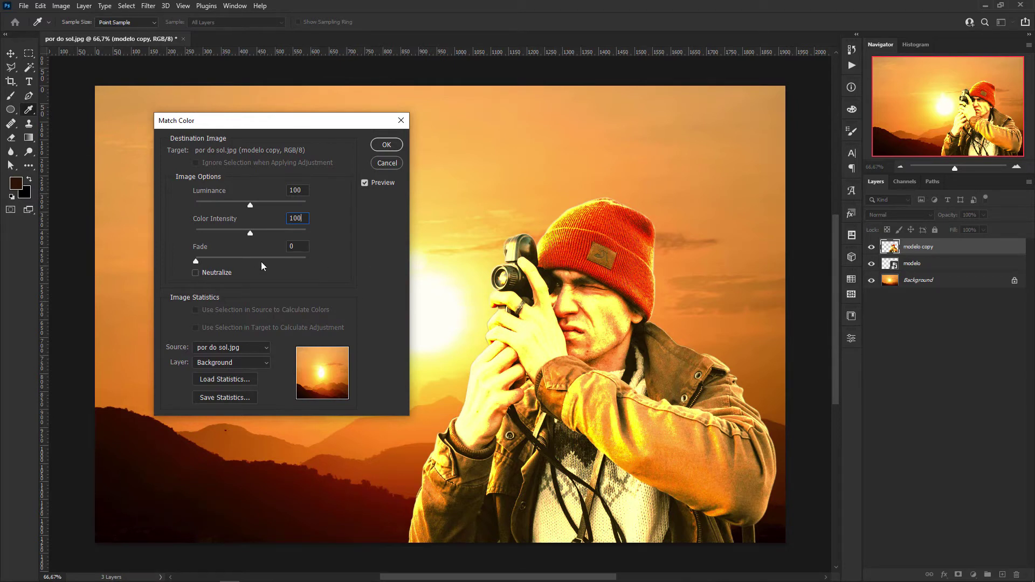
Step: Try several Fade strengths for the color match, from 100 down to 46
{"action": "left_click_drag", "start_coordinate": [194, 262], "coordinate": [368, 290]}
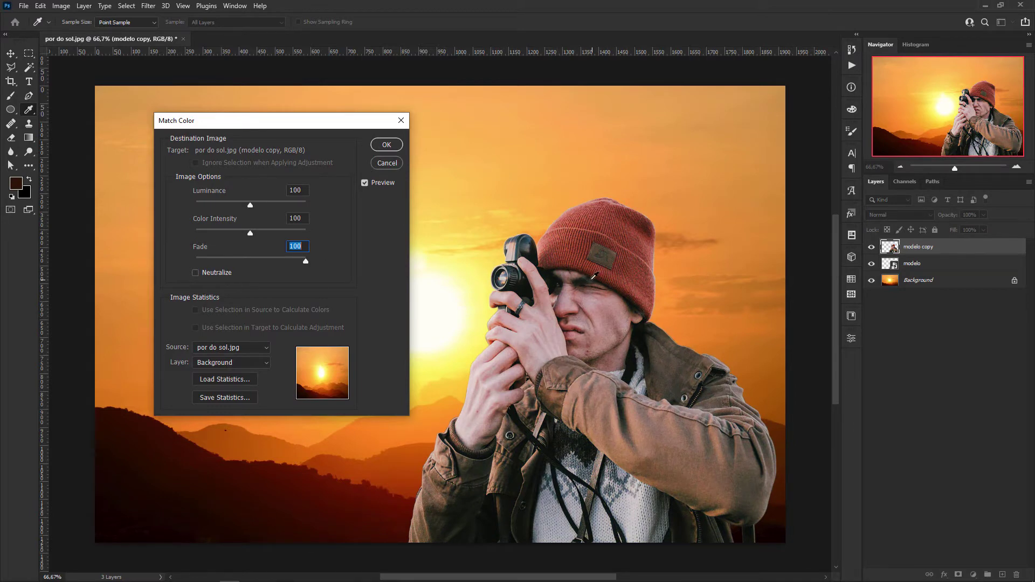
{"action": "left_click", "coordinate": [249, 261]}
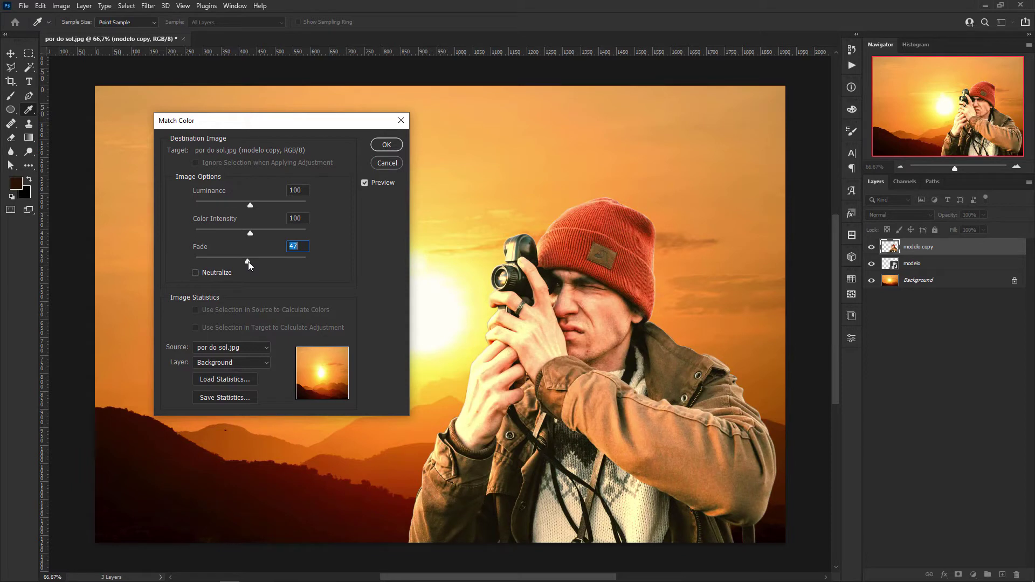
{"action": "left_click", "coordinate": [256, 261]}
{"action": "left_click", "coordinate": [240, 262]}
{"action": "left_click", "coordinate": [299, 246]}
Step: Set the color match Luminance to 50 and test the Neutralize option, leaving it off
{"action": "left_click_drag", "start_coordinate": [244, 203], "coordinate": [228, 203]}
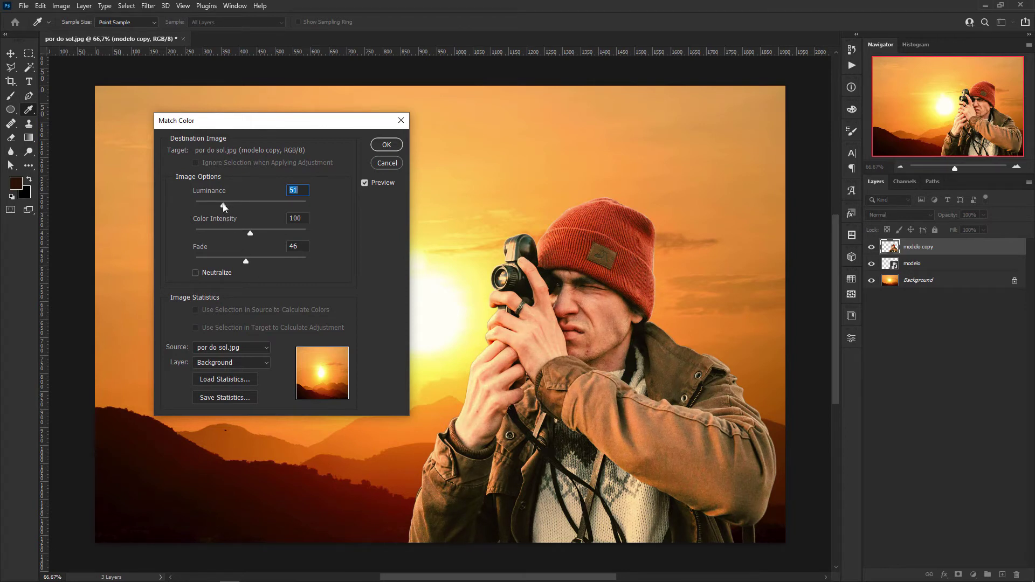
{"action": "left_click_drag", "start_coordinate": [225, 203], "coordinate": [222, 203]}
{"action": "left_click", "coordinate": [224, 205]}
{"action": "type", "text": "50"}
{"action": "left_click", "coordinate": [196, 274]}
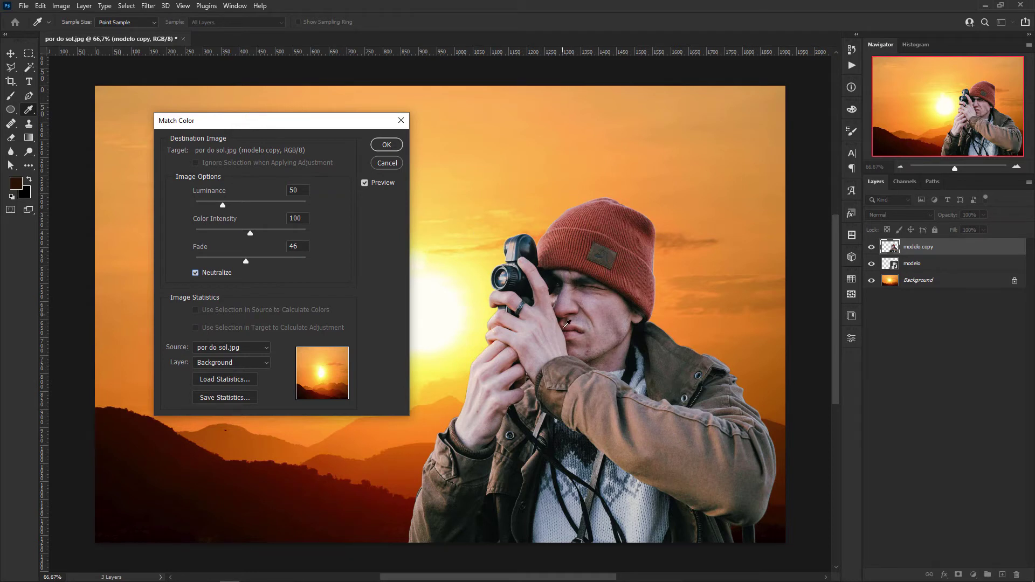
{"action": "left_click", "coordinate": [196, 273]}
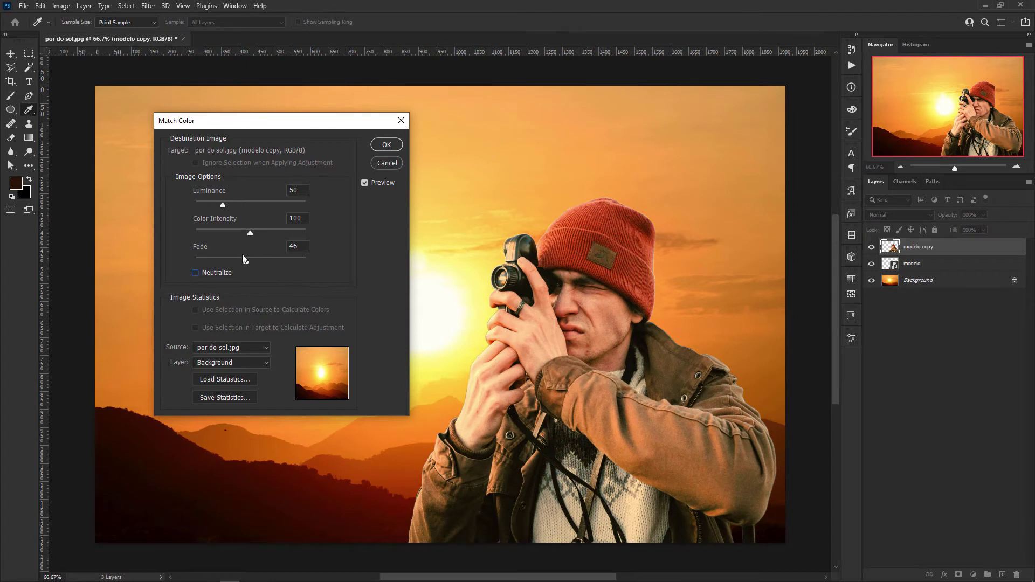
Step: Set the Fade to 45 and apply the Match Color adjustment to the modelo copy layer
{"action": "double_click", "coordinate": [303, 246]}
{"action": "type", "text": "50"}
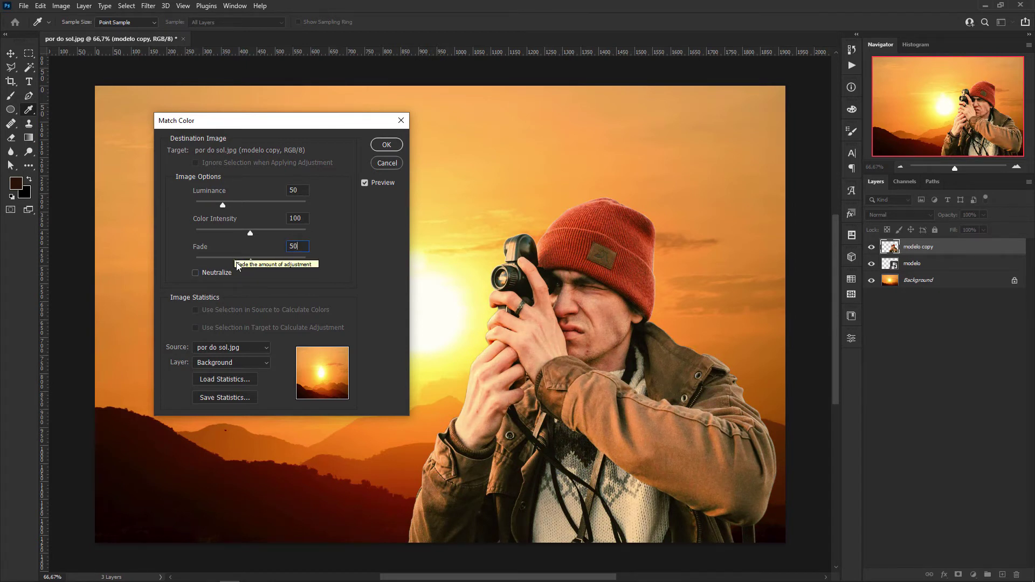
{"action": "left_click_drag", "start_coordinate": [303, 247], "coordinate": [256, 247]}
{"action": "type", "text": "45"}
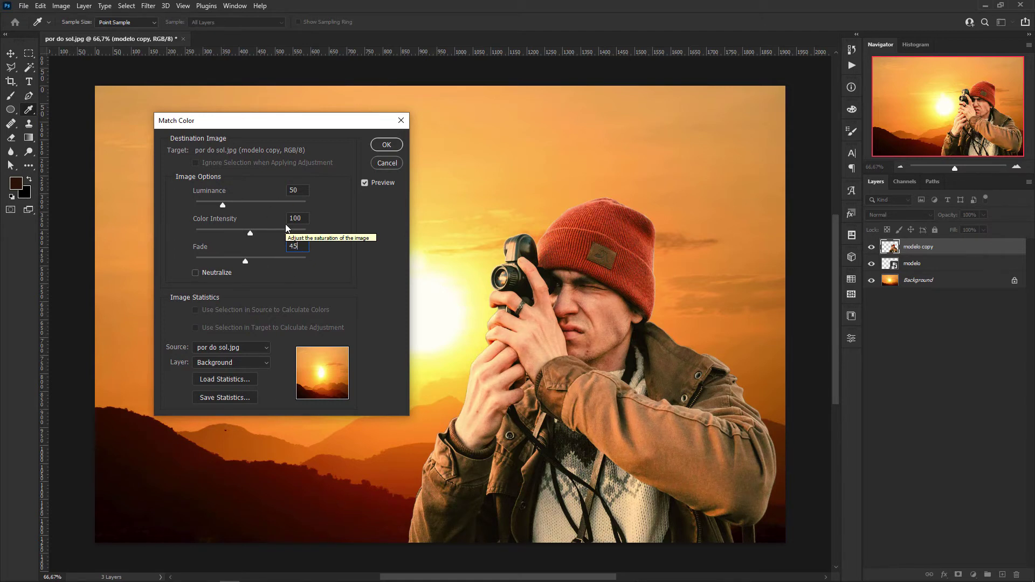
{"action": "left_click", "coordinate": [384, 145]}
{"action": "key", "text": "v"}
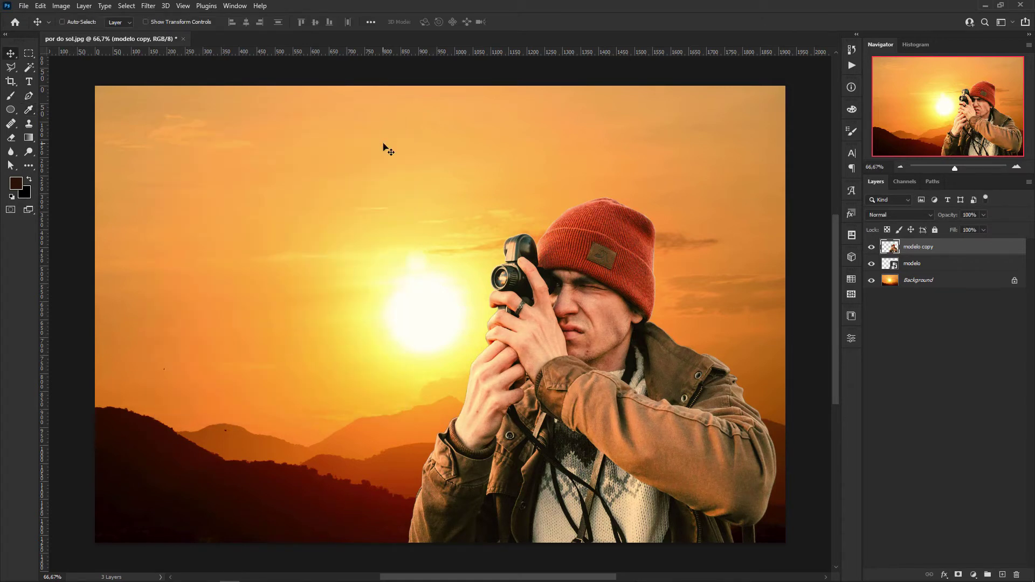
Step: Toggle the modelo copy layer's visibility repeatedly to compare the color-matched model with the original
{"action": "left_click", "coordinate": [872, 246]}
{"action": "left_click", "coordinate": [872, 248]}
{"action": "left_click", "coordinate": [872, 247]}
{"action": "left_click", "coordinate": [872, 247]}
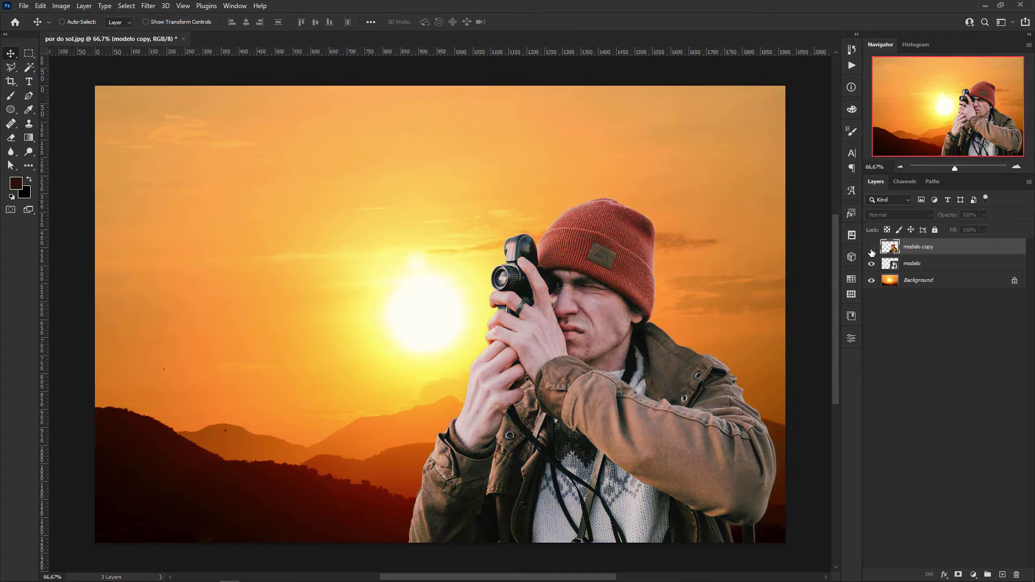
{"action": "left_click", "coordinate": [872, 247]}
{"action": "left_click", "coordinate": [872, 248]}
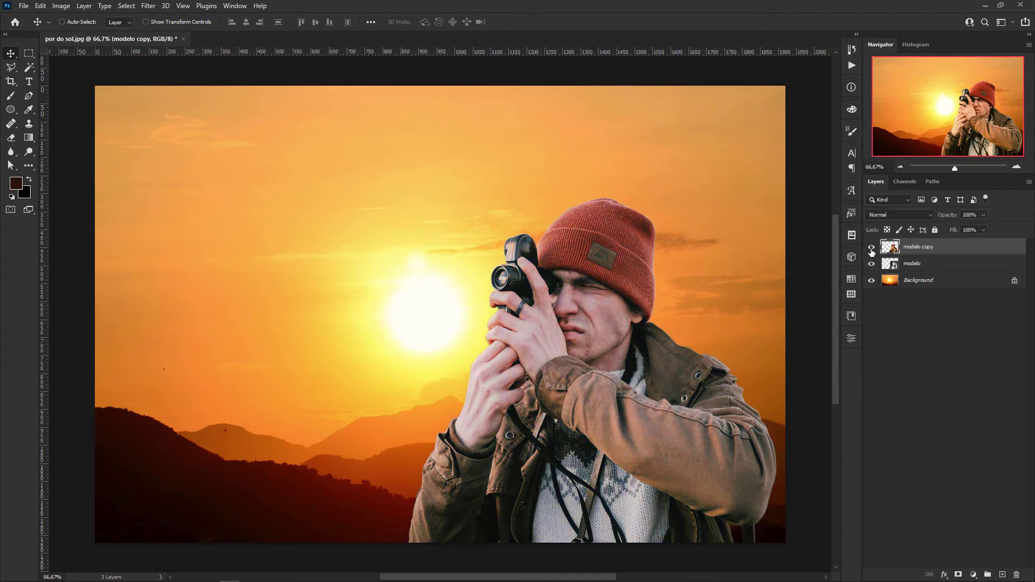
{"action": "left_click", "coordinate": [871, 247]}
{"action": "left_click", "coordinate": [871, 247]}
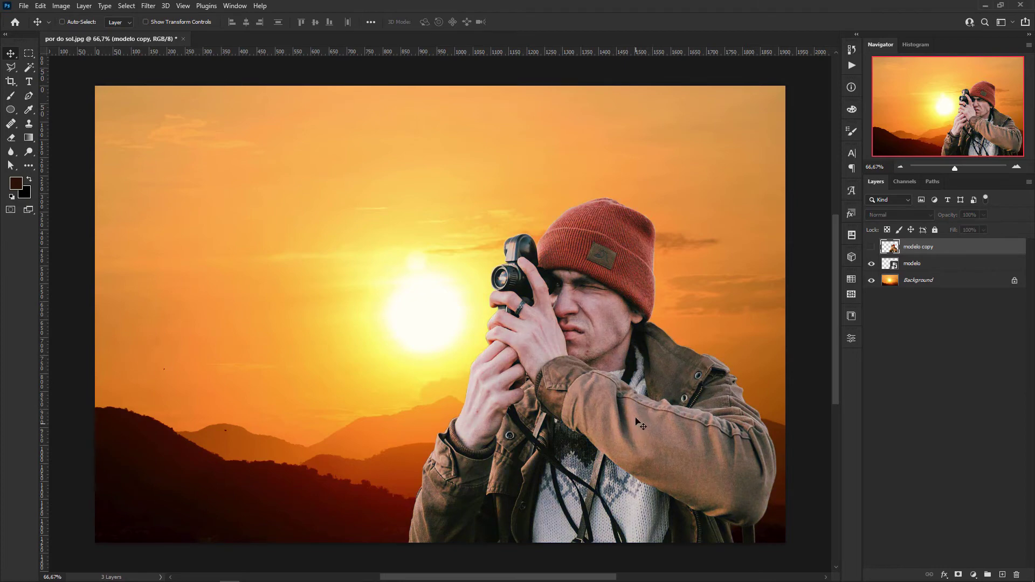
{"action": "left_click", "coordinate": [871, 248]}
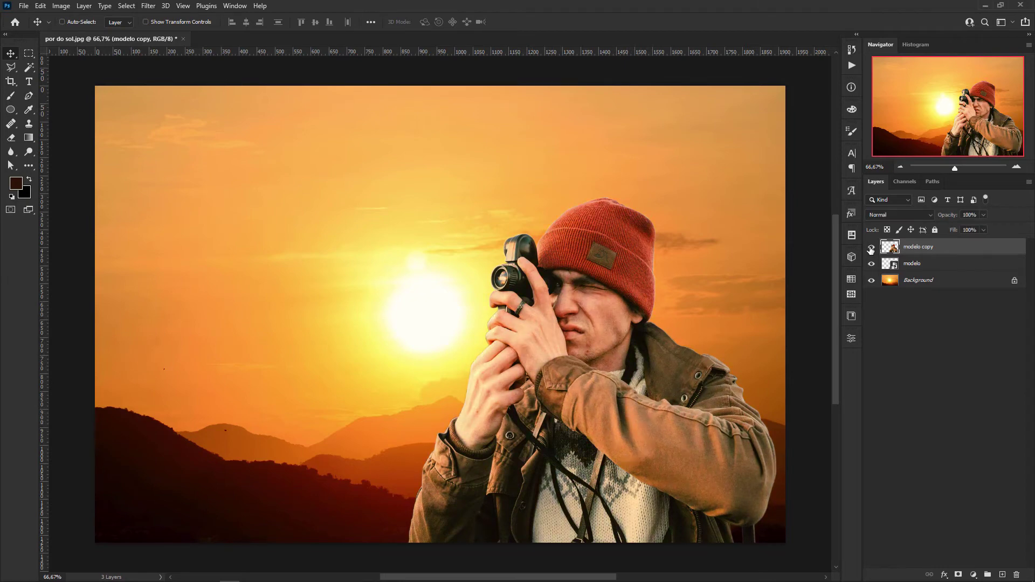
{"action": "left_click", "coordinate": [871, 248]}
{"action": "left_click", "coordinate": [871, 249]}
{"action": "left_click", "coordinate": [871, 249]}
{"action": "left_click", "coordinate": [871, 249]}
{"action": "left_click", "coordinate": [871, 249]}
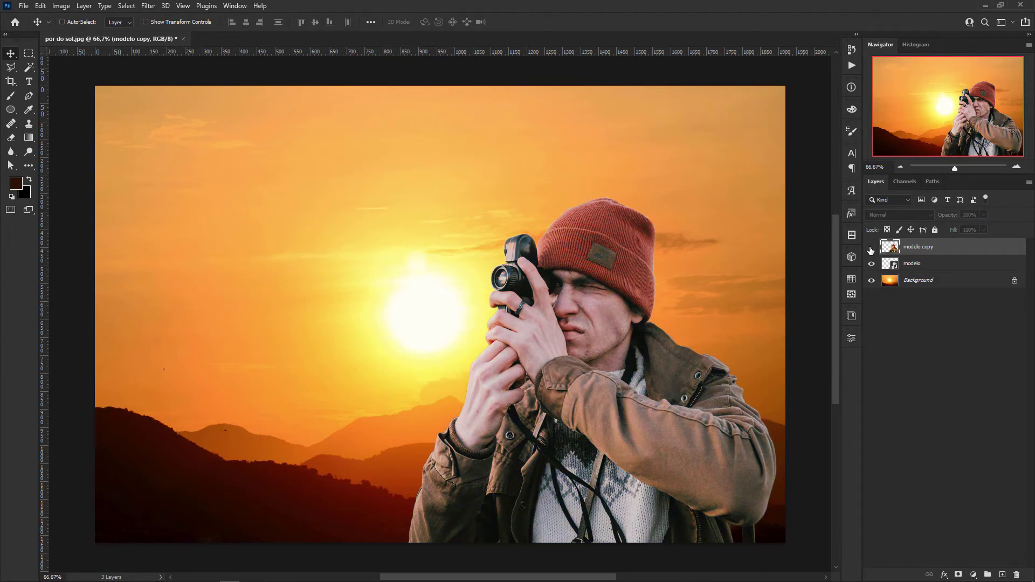
{"action": "left_click", "coordinate": [871, 250]}
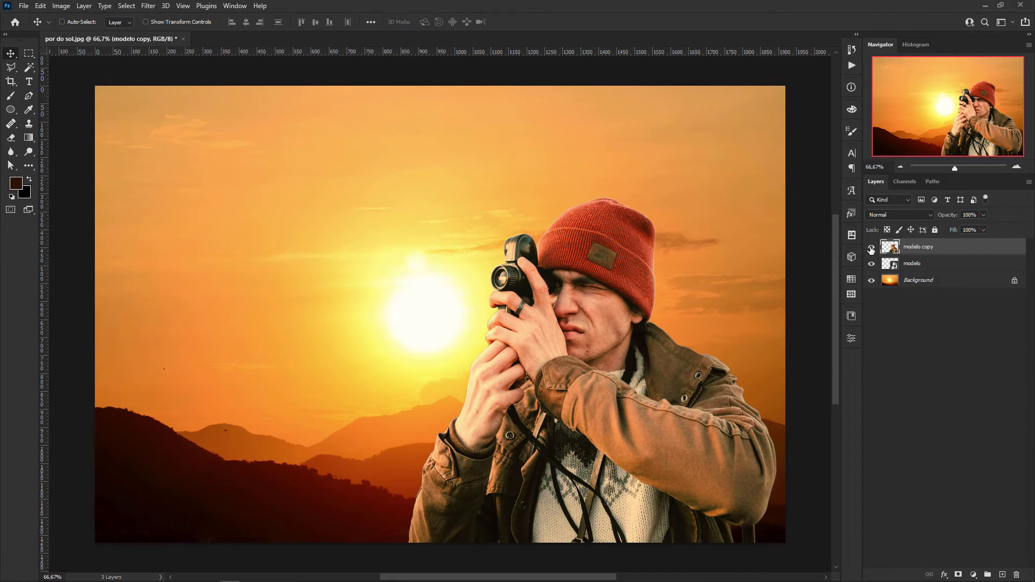
Step: Hide the modelo copy layer and rename it "match color"
{"action": "left_click", "coordinate": [872, 249]}
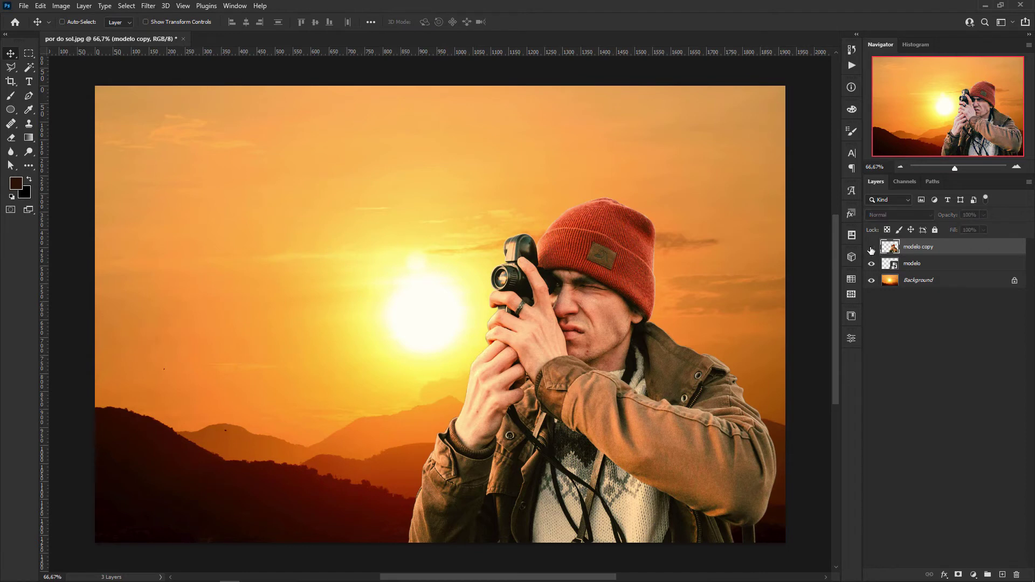
{"action": "double_click", "coordinate": [921, 246]}
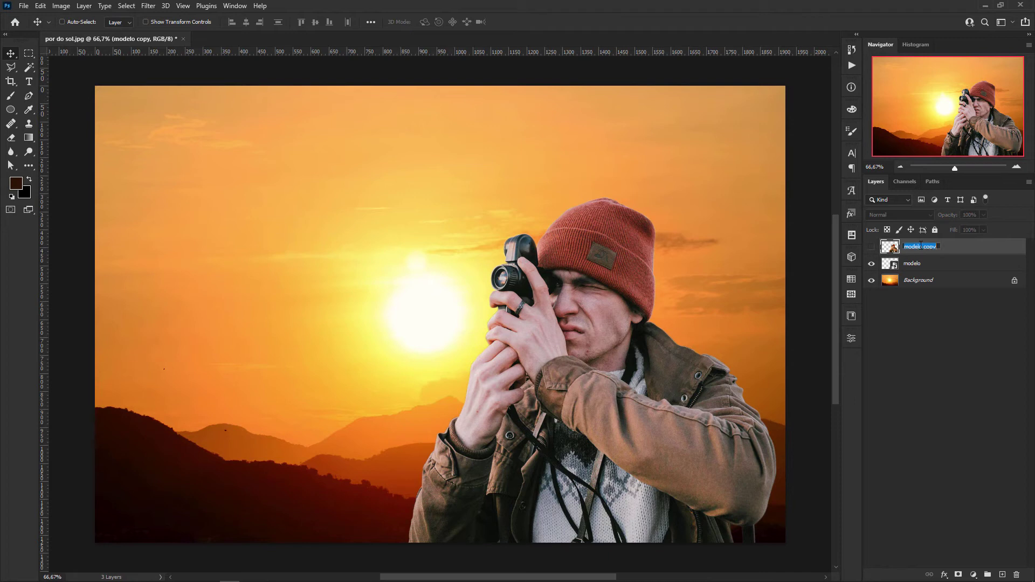
{"action": "type", "text": "match color"}
{"action": "key", "text": "Return"}
Step: Duplicate the Background layer and move the copy directly above the modelo layer
{"action": "left_click", "coordinate": [911, 263]}
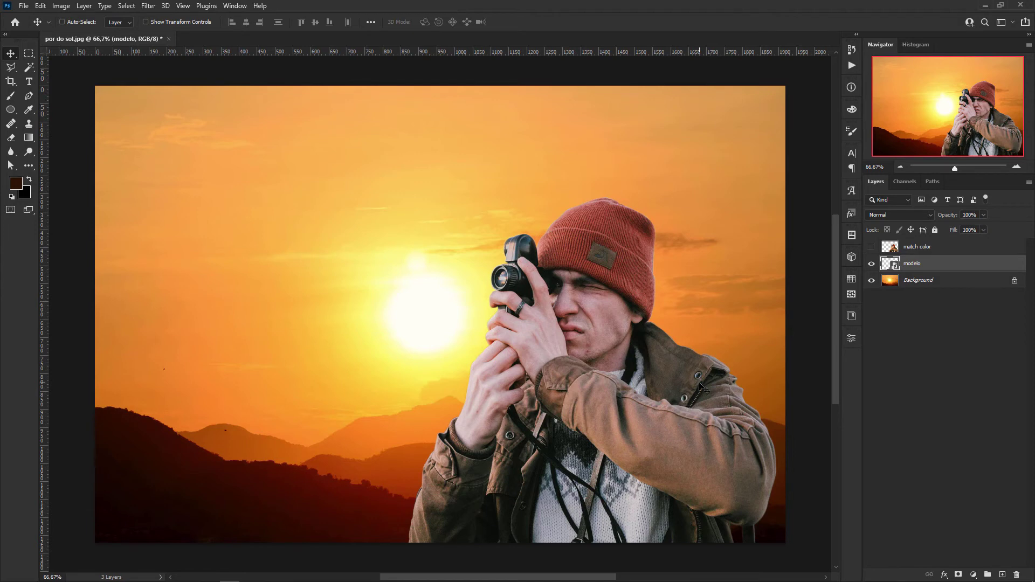
{"action": "left_click", "coordinate": [958, 287]}
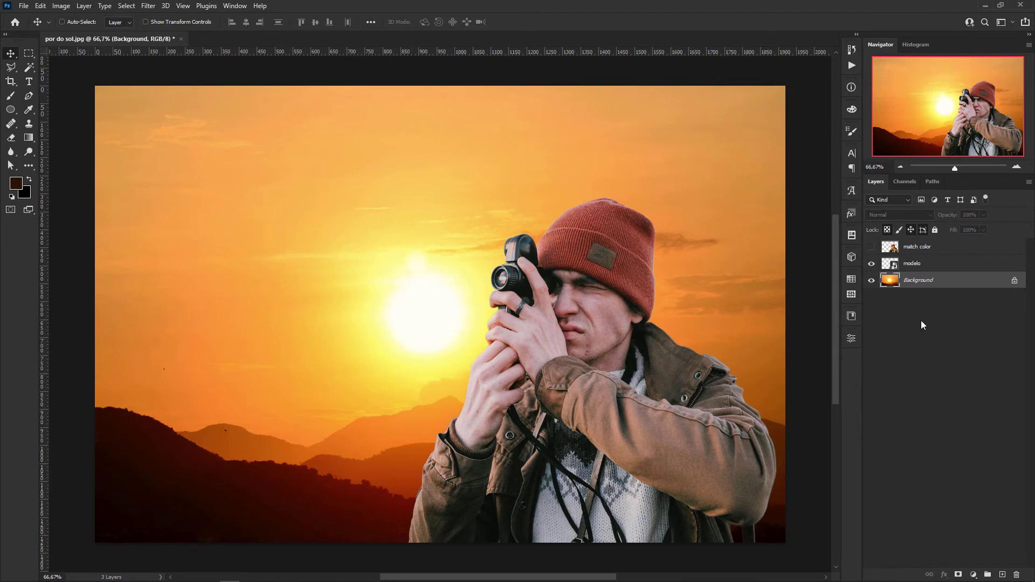
{"action": "key", "text": "ctrl+j"}
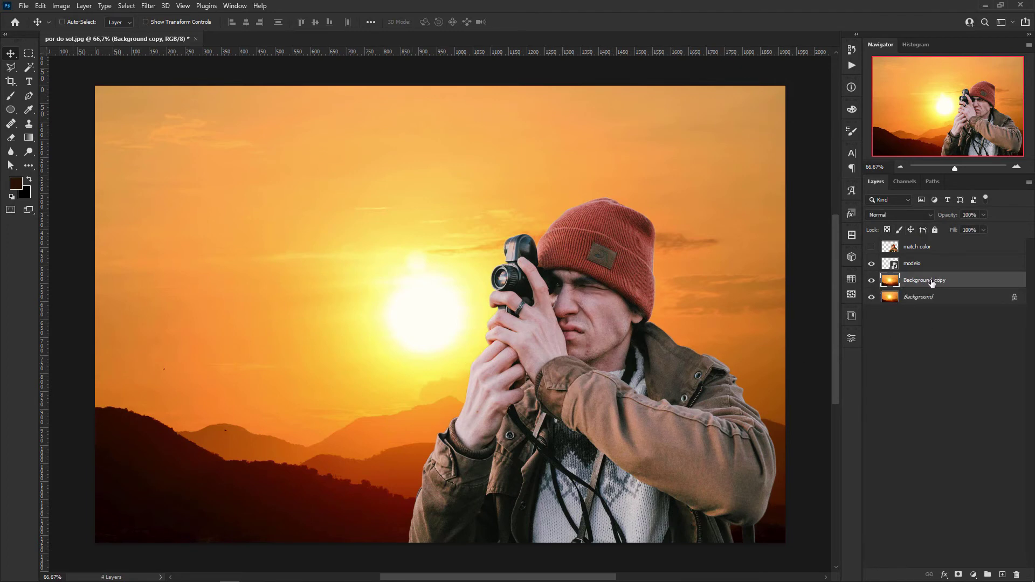
{"action": "left_click_drag", "start_coordinate": [926, 285], "coordinate": [942, 257]}
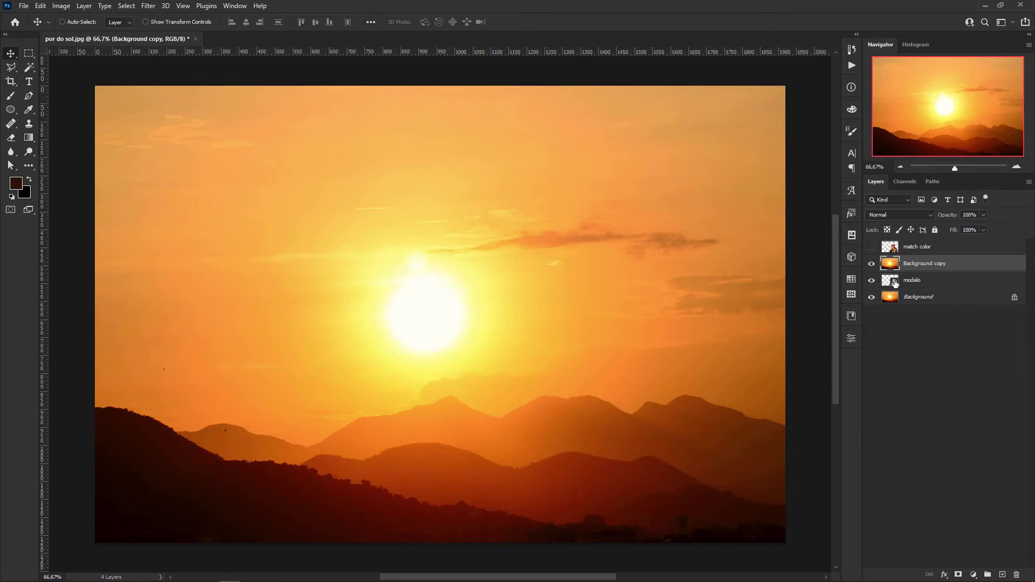
Step: Rename the duplicated background layer "color"
{"action": "double_click", "coordinate": [921, 265]}
{"action": "type", "text": "color"}
{"action": "key", "text": "Return"}
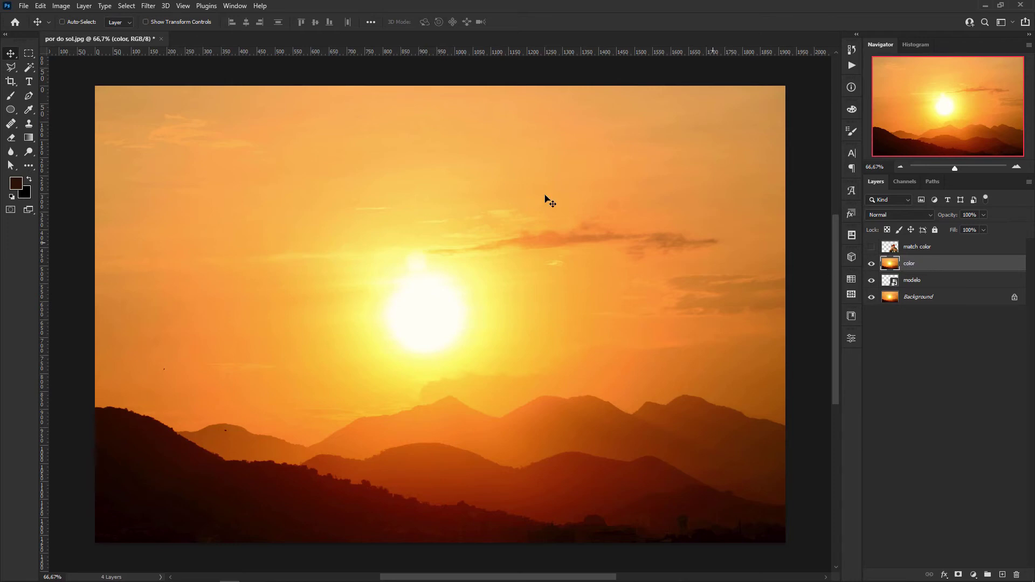
Step: Apply the Average blur to the color layer and clip it to the modelo layer
{"action": "left_click", "coordinate": [148, 6]}
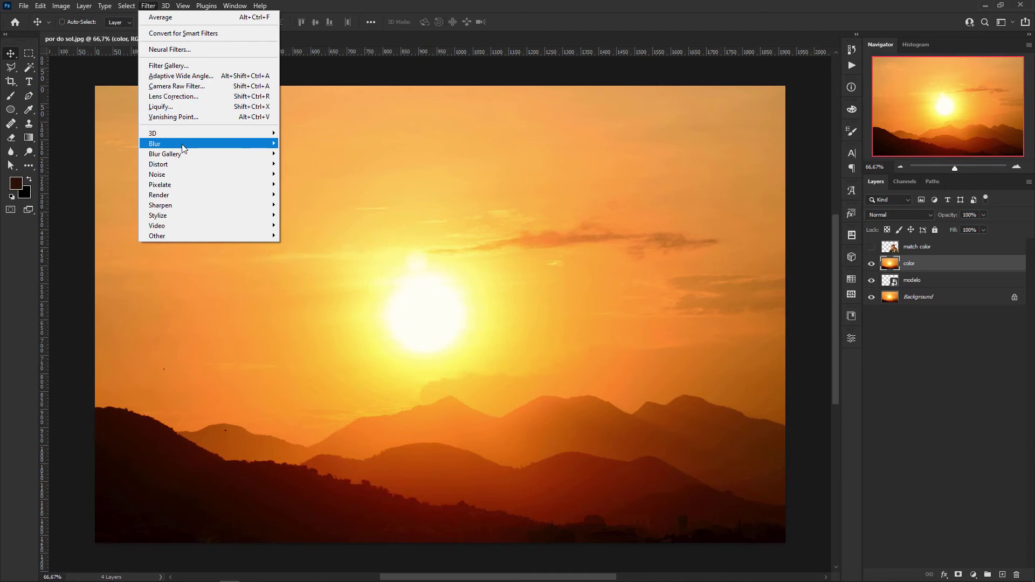
{"action": "mouse_move", "coordinate": [220, 147]}
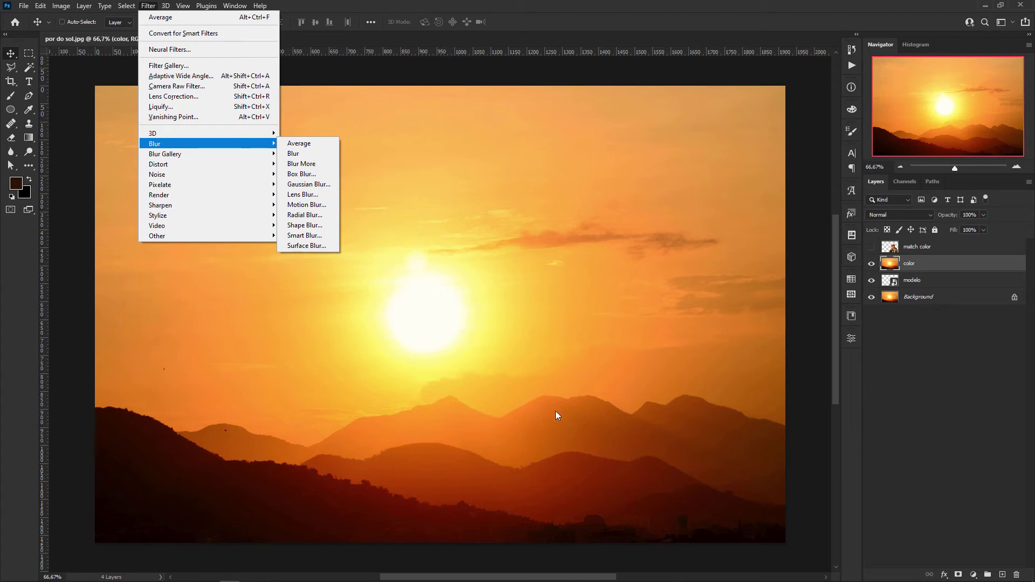
{"action": "left_click", "coordinate": [316, 145]}
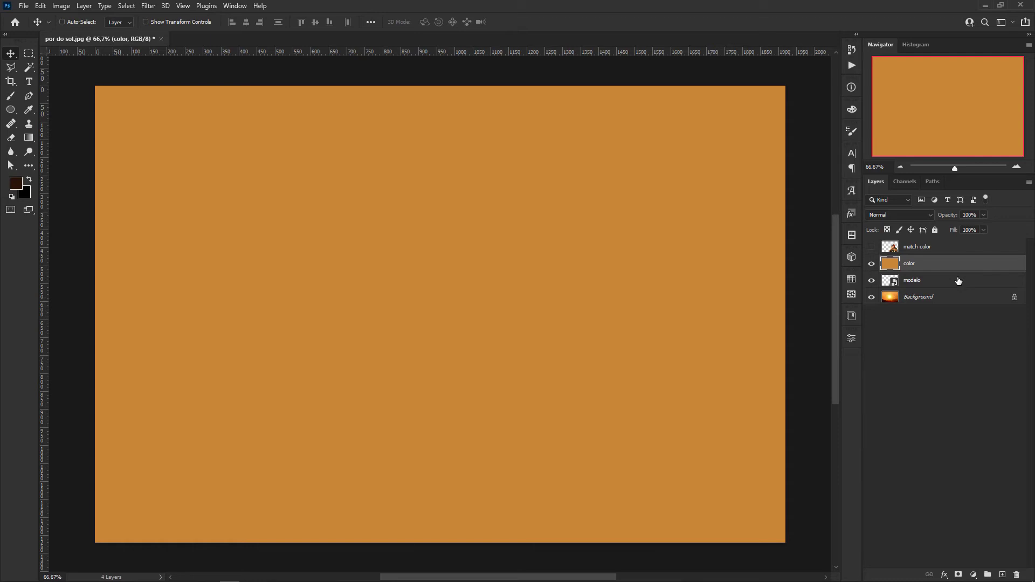
{"action": "left_click_drag", "start_coordinate": [958, 280], "coordinate": [939, 271]}
{"action": "left_click", "coordinate": [939, 271], "text": "alt"}
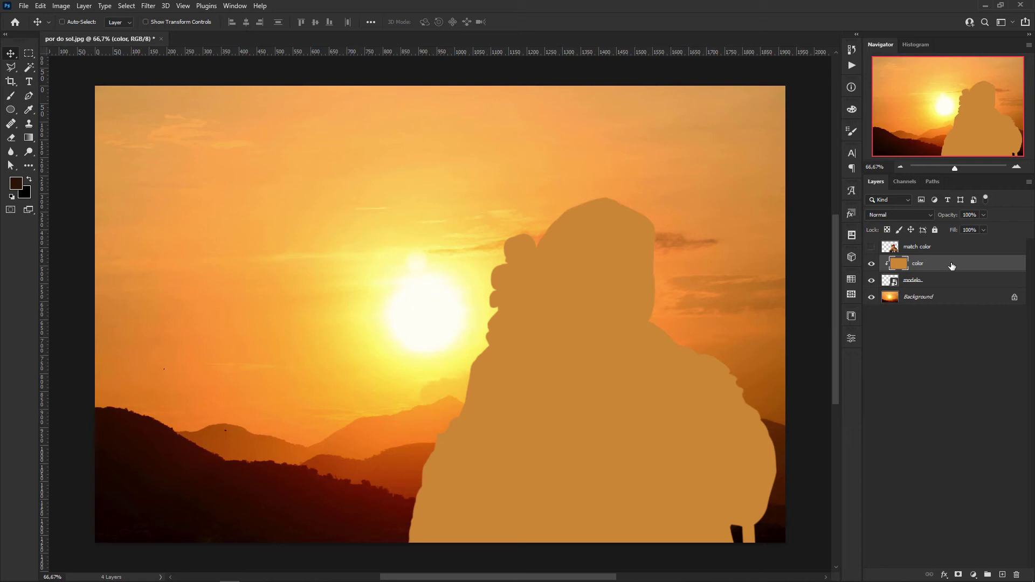
Step: Try the Color blending mode on the clipped color layer, varying its opacity
{"action": "left_click", "coordinate": [933, 216]}
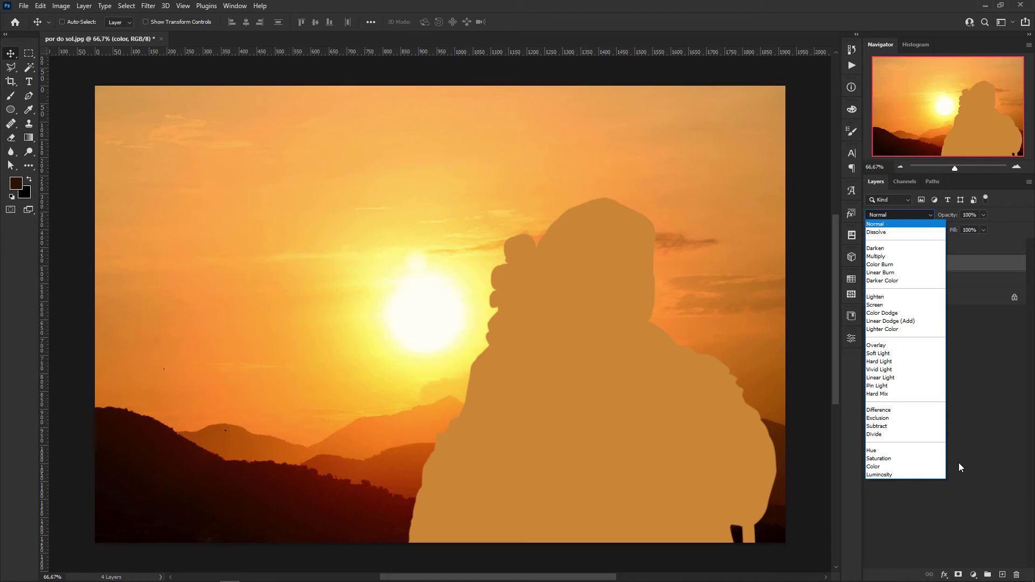
{"action": "left_click", "coordinate": [895, 467]}
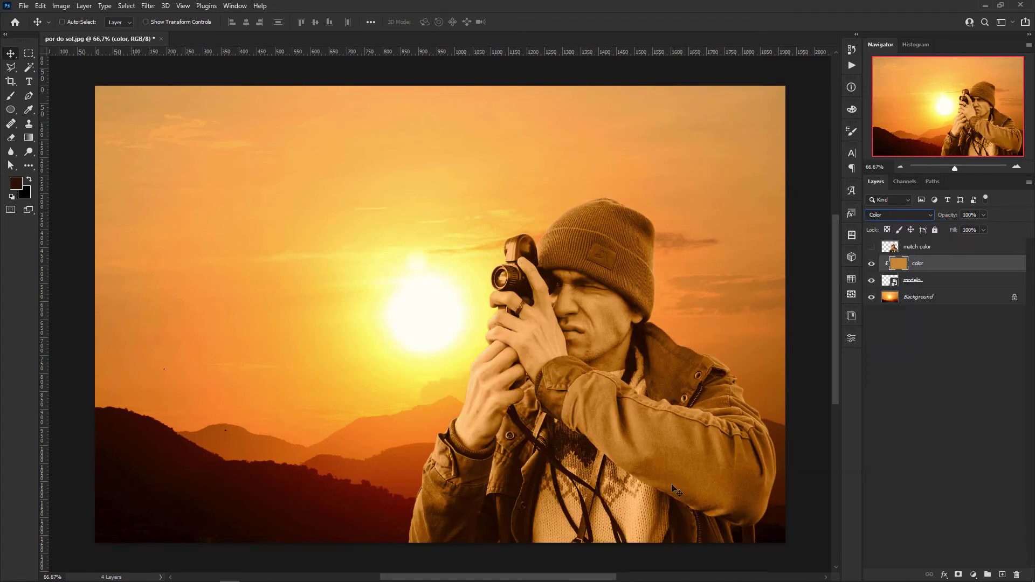
{"action": "left_click", "coordinate": [981, 230]}
{"action": "left_click", "coordinate": [941, 268]}
{"action": "left_click", "coordinate": [985, 217]}
{"action": "left_click_drag", "start_coordinate": [983, 227], "coordinate": [1022, 218]}
{"action": "left_click", "coordinate": [951, 221]}
Step: Set the color layer's blending mode to Overlay and its opacity to 60%
{"action": "left_click", "coordinate": [929, 216]}
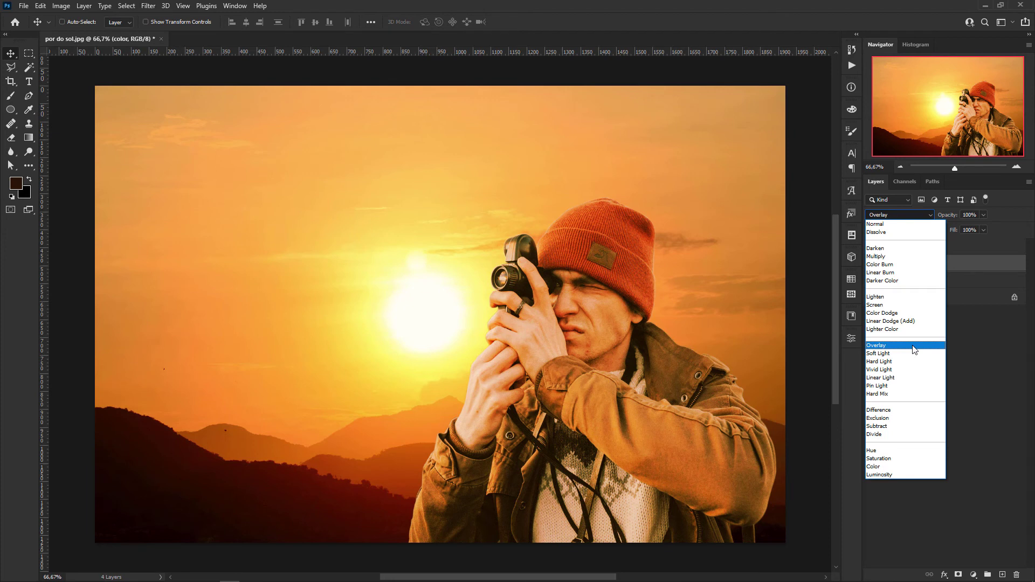
{"action": "left_click", "coordinate": [913, 348]}
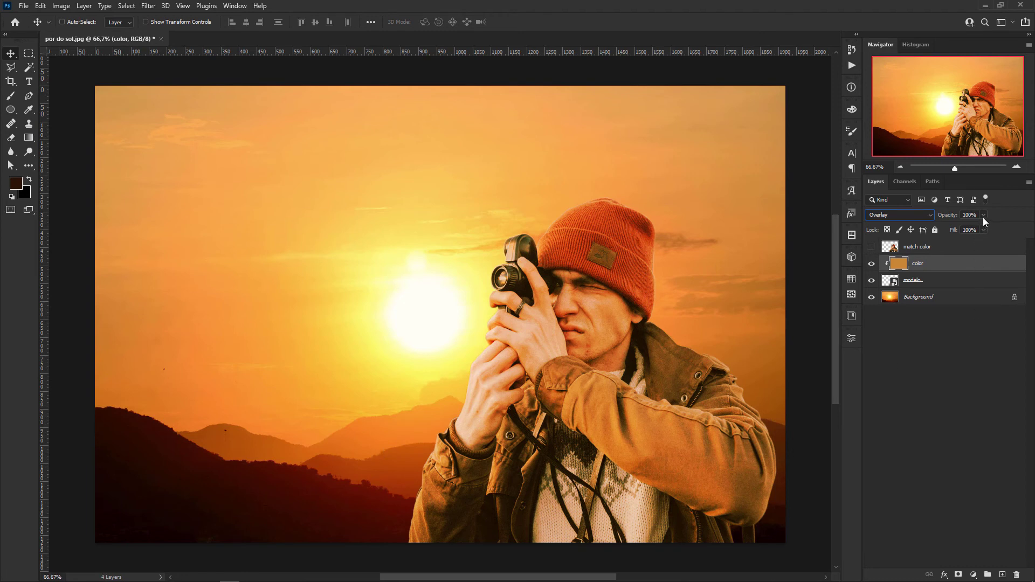
{"action": "left_click_drag", "start_coordinate": [983, 218], "coordinate": [946, 226]}
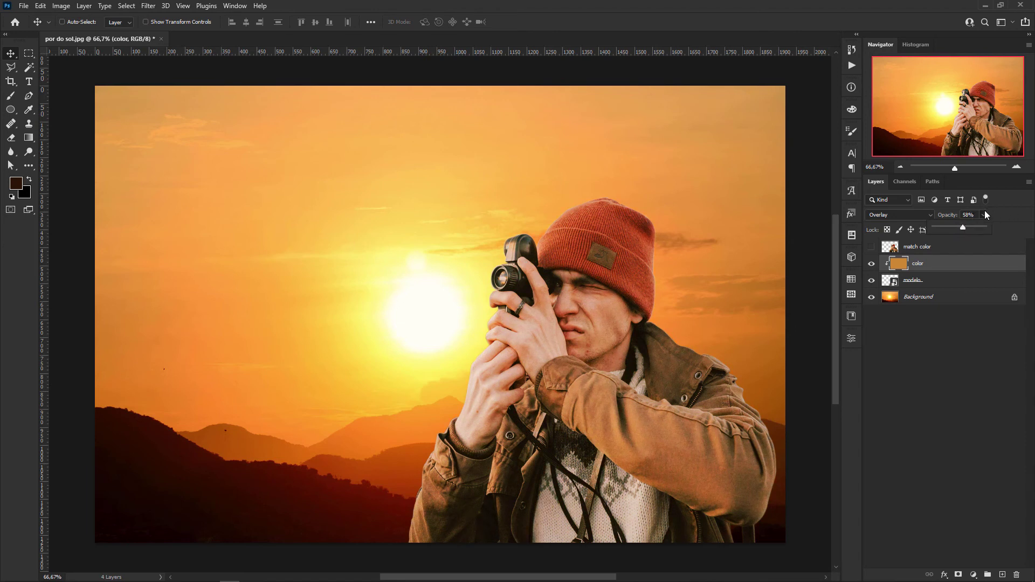
{"action": "left_click", "coordinate": [899, 221]}
{"action": "type", "text": "60"}
{"action": "key", "text": "Return"}
Step: Toggle the color layer's visibility to compare the model with and without the orange overlay
{"action": "left_click", "coordinate": [871, 264]}
{"action": "left_click", "coordinate": [871, 264]}
{"action": "left_click", "coordinate": [872, 264]}
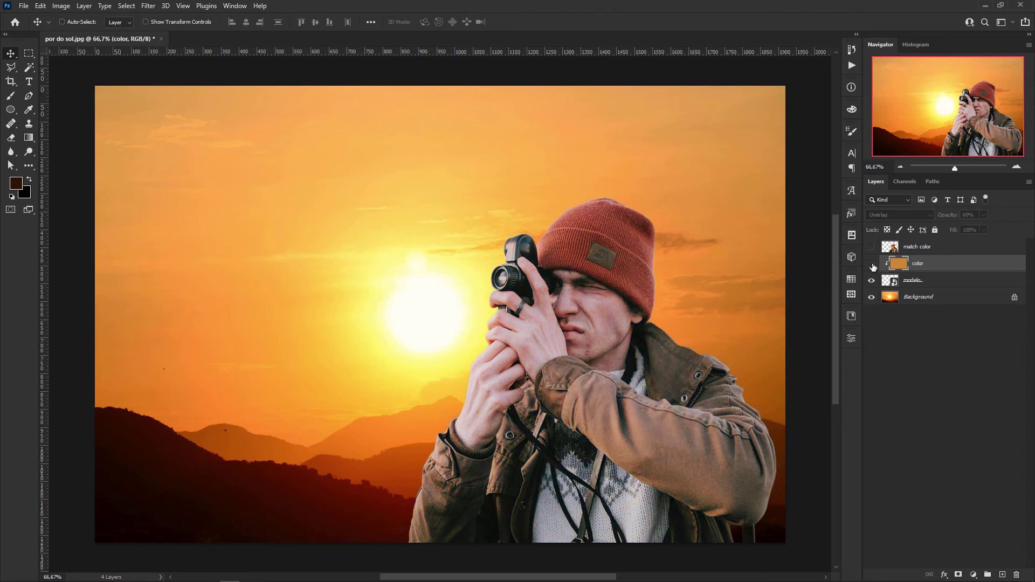
{"action": "left_click", "coordinate": [872, 264]}
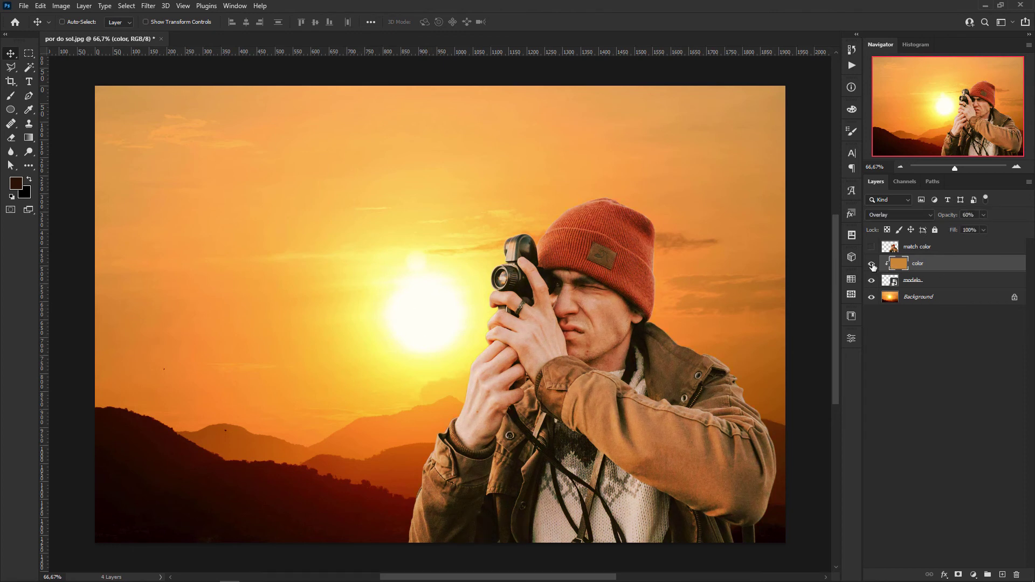
Step: Compare the match color version with the original and overlay versions of the model by switching layer visibility, ending on the overlay version
{"action": "left_click_drag", "start_coordinate": [872, 265], "coordinate": [872, 281]}
{"action": "left_click", "coordinate": [872, 248]}
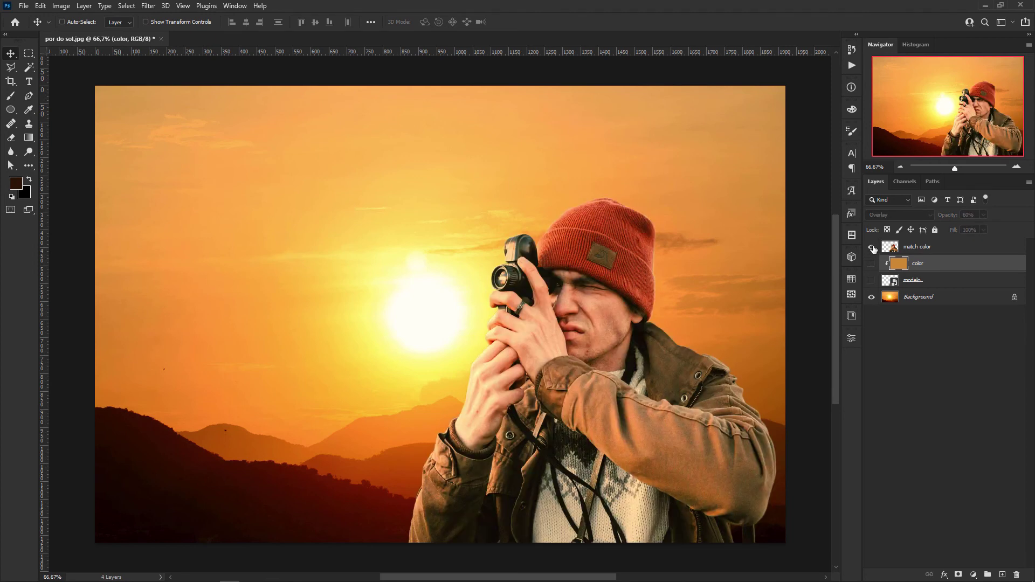
{"action": "left_click", "coordinate": [872, 280]}
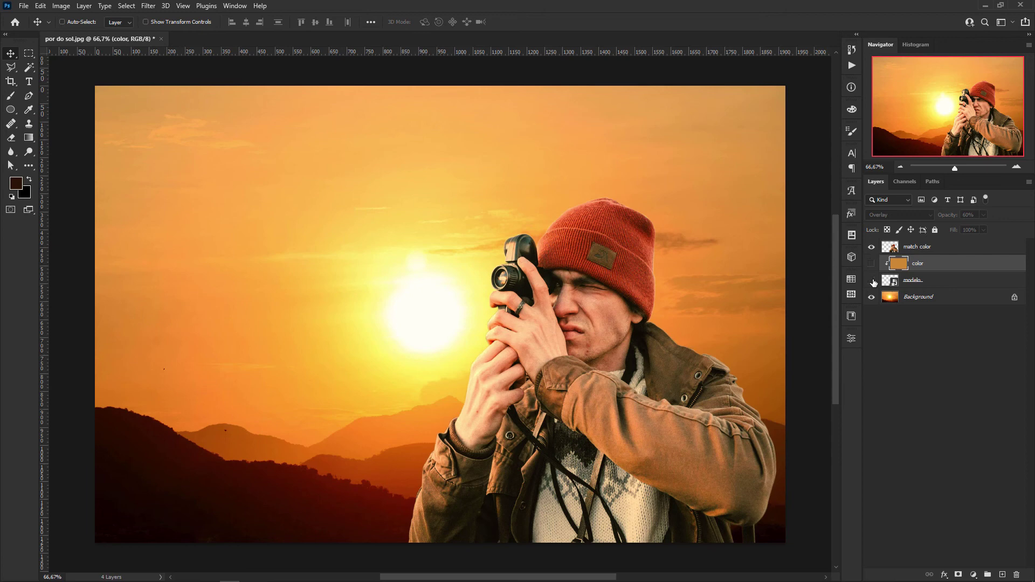
{"action": "left_click", "coordinate": [872, 247]}
{"action": "left_click", "coordinate": [872, 247]}
{"action": "left_click", "coordinate": [873, 247]}
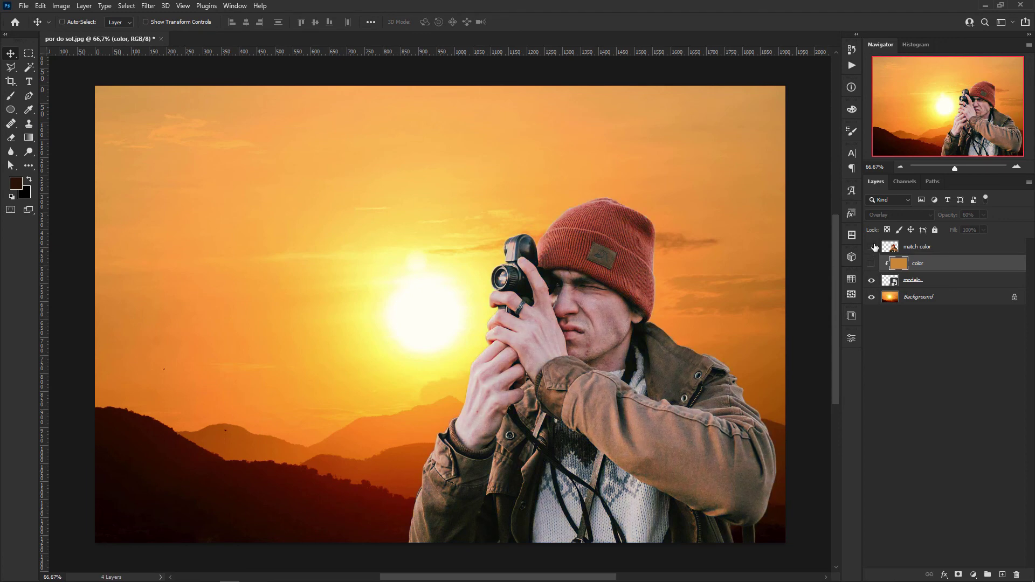
{"action": "left_click", "coordinate": [872, 247]}
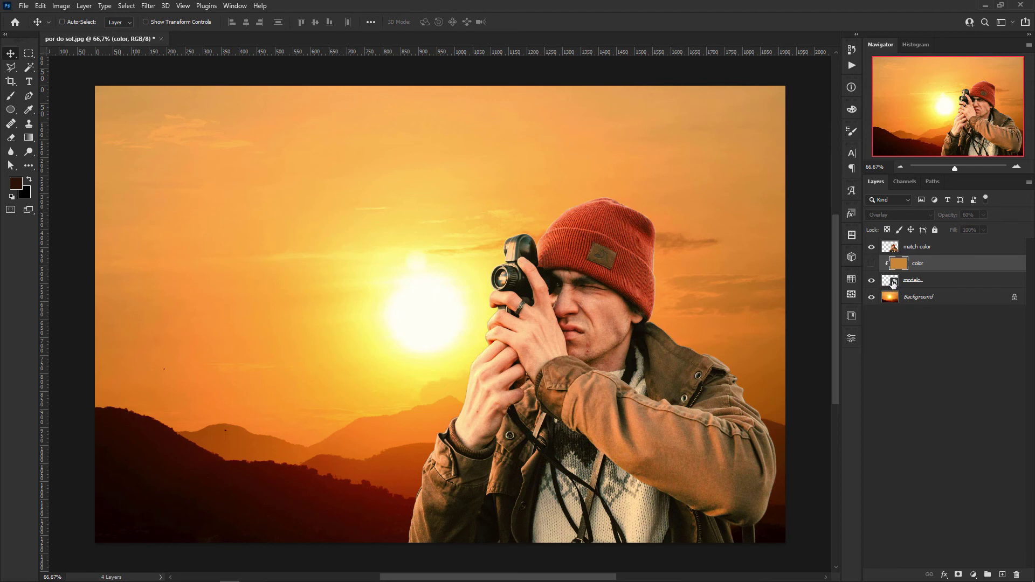
{"action": "left_click", "coordinate": [872, 247]}
{"action": "left_click", "coordinate": [872, 264]}
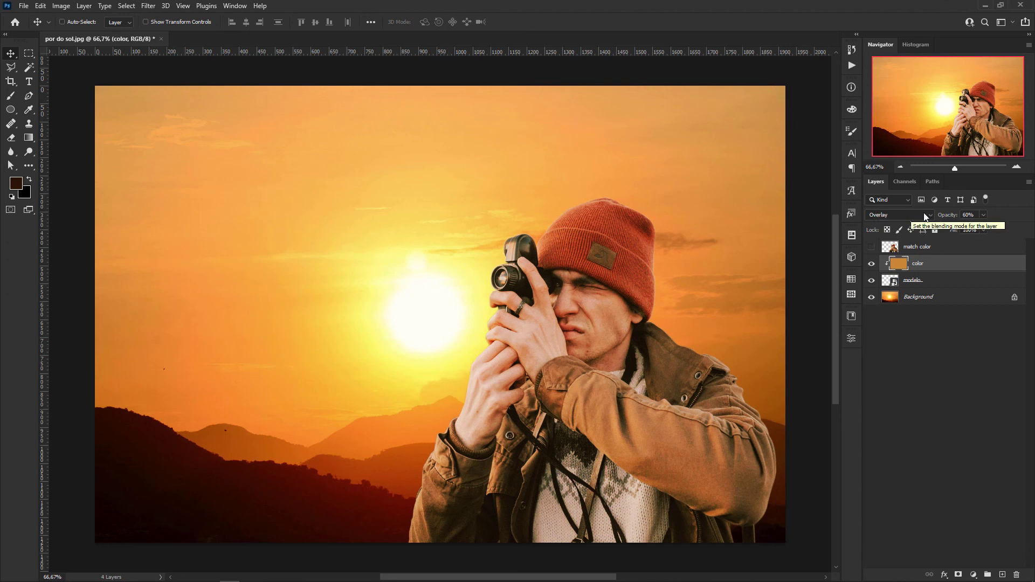
Step: Set the color layer's opacity to 50% and deselect the layer
{"action": "left_click", "coordinate": [983, 215]}
{"action": "left_click_drag", "start_coordinate": [969, 227], "coordinate": [964, 229]}
{"action": "left_click", "coordinate": [977, 217]}
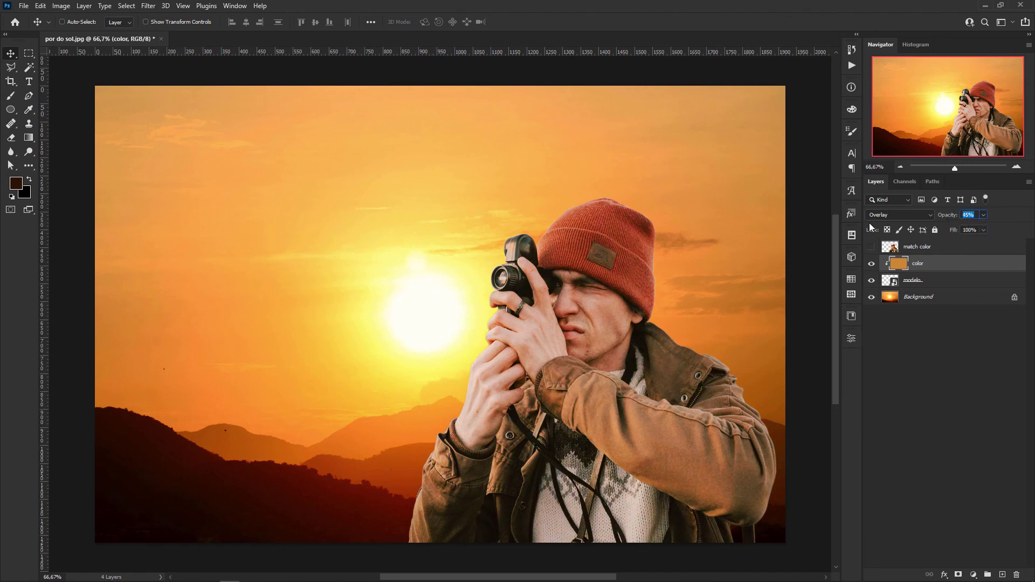
{"action": "type", "text": "50"}
{"action": "left_click", "coordinate": [912, 359]}
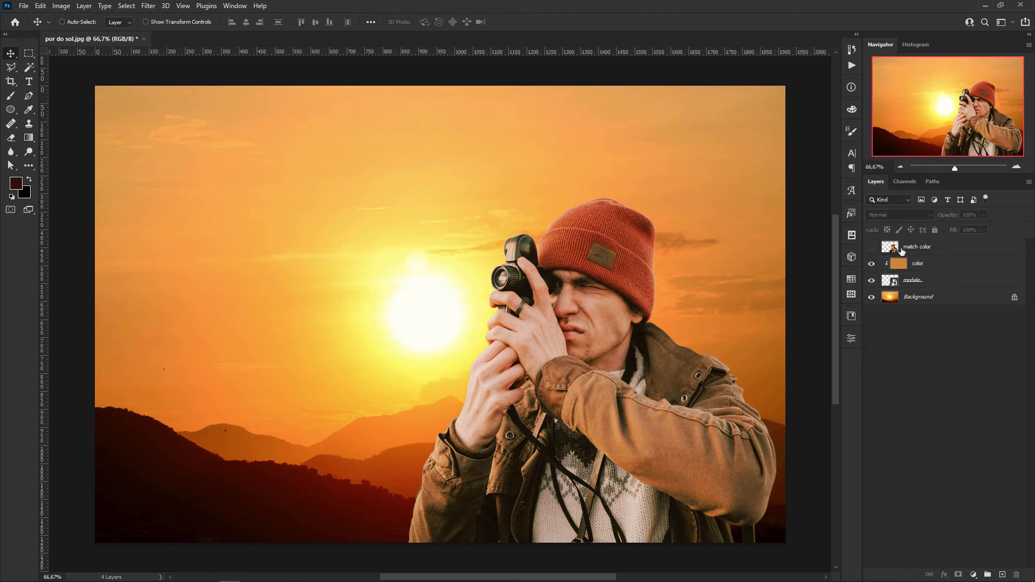